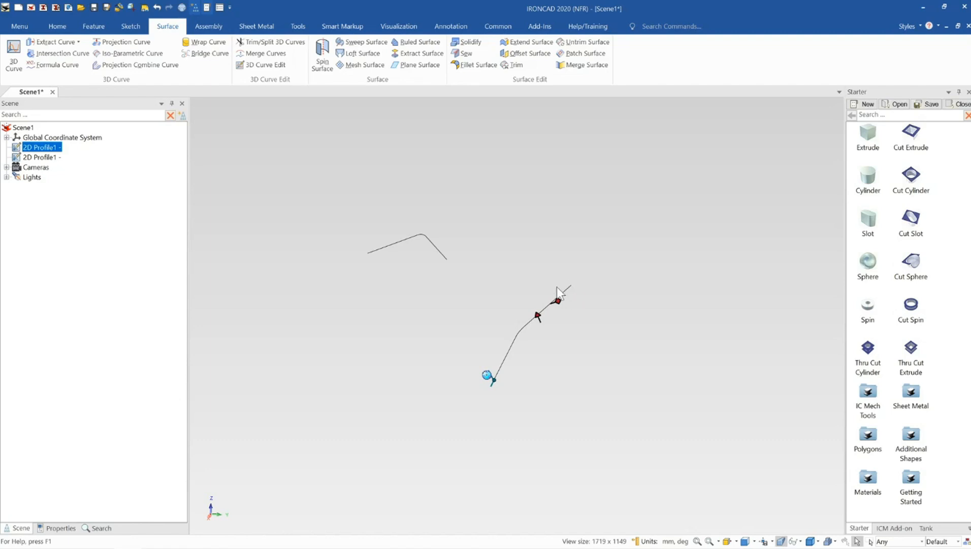
# - Examine the two bent-line 2D profiles and how their planes are oriented to each other in the scene
pyautogui.moveTo(557, 287)
pyautogui.mouseDown(button='middle')
pyautogui.moveTo(582, 296)
pyautogui.moveTo(562, 294)
pyautogui.mouseUp(button='middle')
pyautogui.click(571, 248)
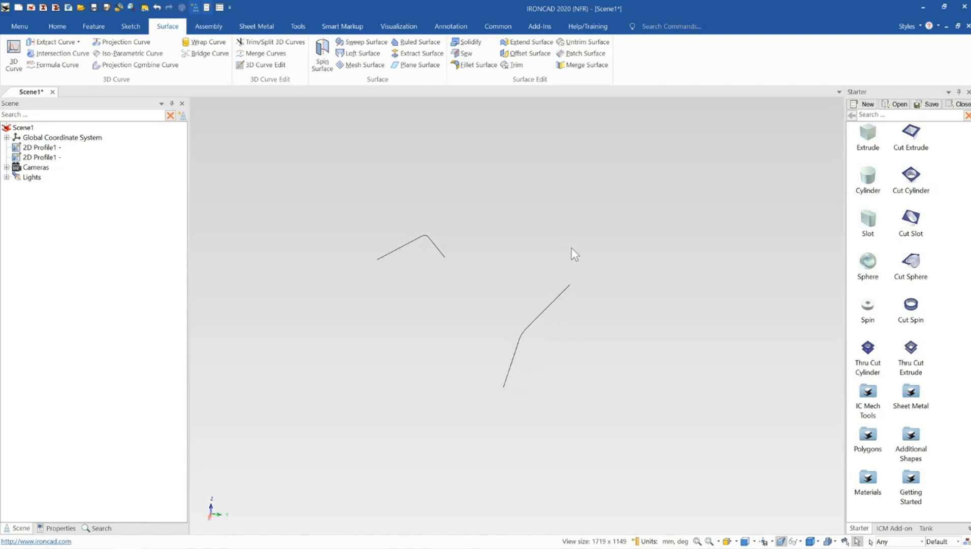
pyautogui.moveTo(553, 369); pyautogui.dragTo(512, 373, button='middle')
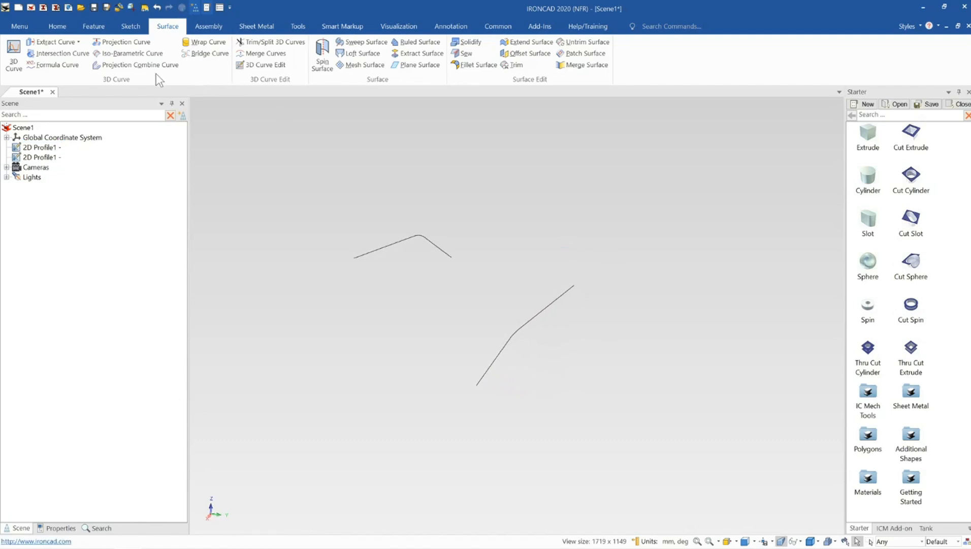
pyautogui.moveTo(539, 220); pyautogui.dragTo(540, 319, button='middle')
pyautogui.click(533, 323)
pyautogui.moveTo(501, 344); pyautogui.dragTo(562, 455, button='middle')
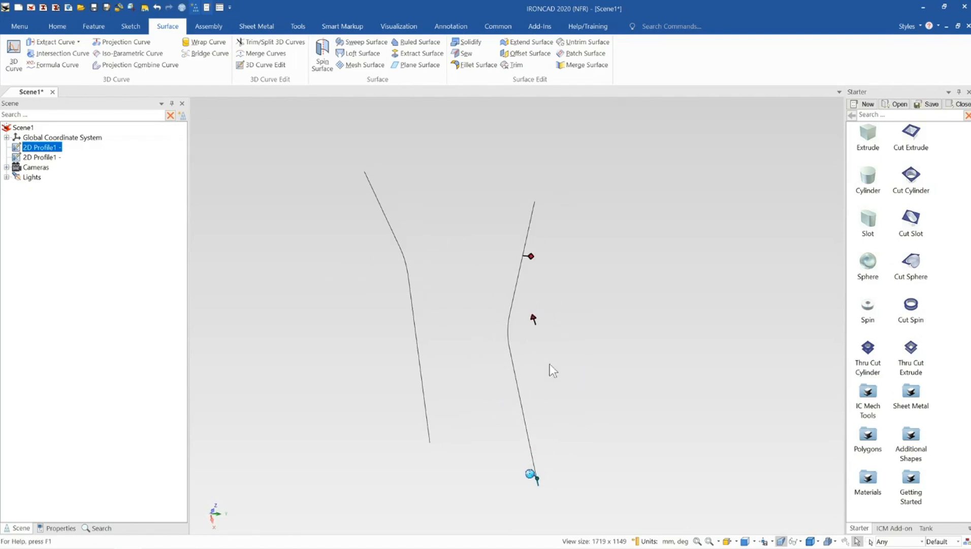
pyautogui.moveTo(516, 429); pyautogui.dragTo(464, 377, button='middle')
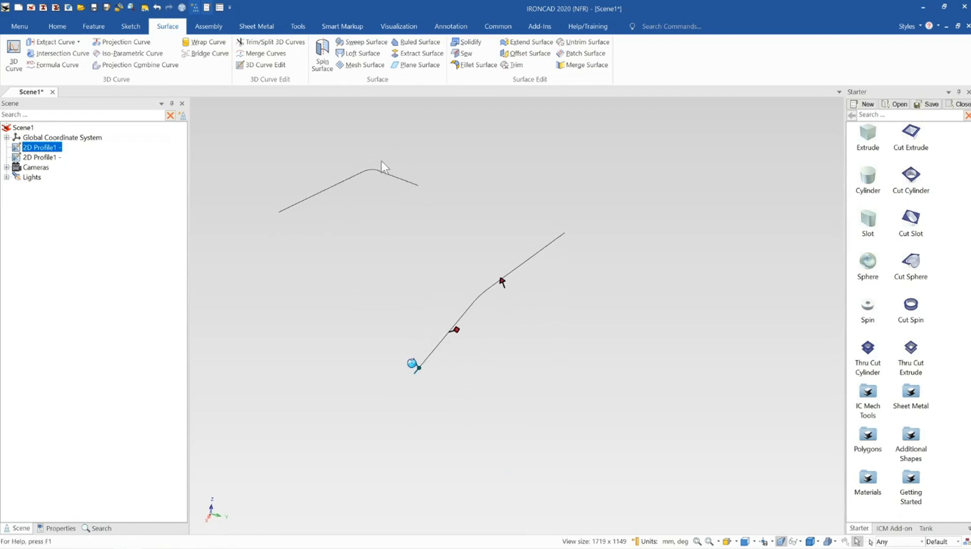
pyautogui.moveTo(539, 249); pyautogui.dragTo(373, 208, button='middle')
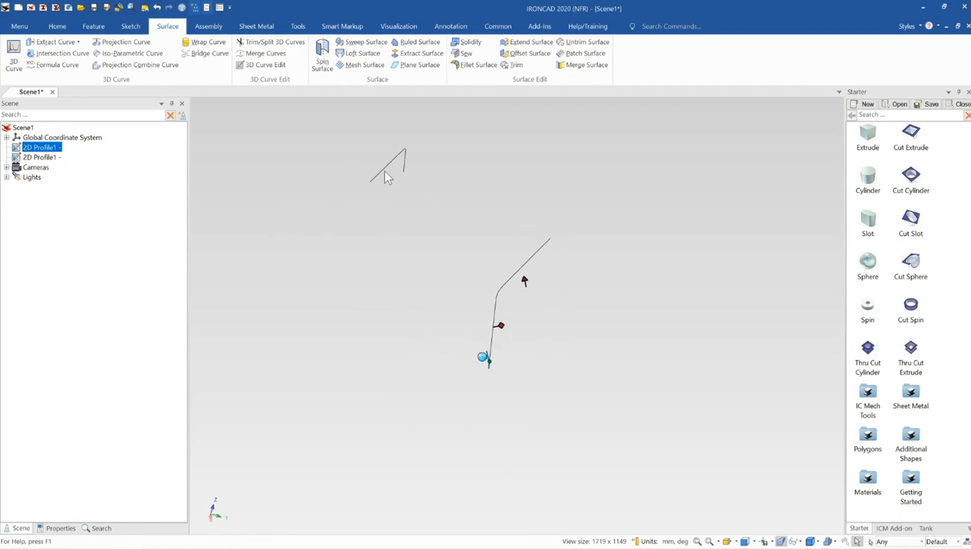
pyautogui.click(380, 170)
pyautogui.click(382, 169)
pyautogui.moveTo(382, 170); pyautogui.dragTo(392, 164, button='middle')
pyautogui.click(504, 286)
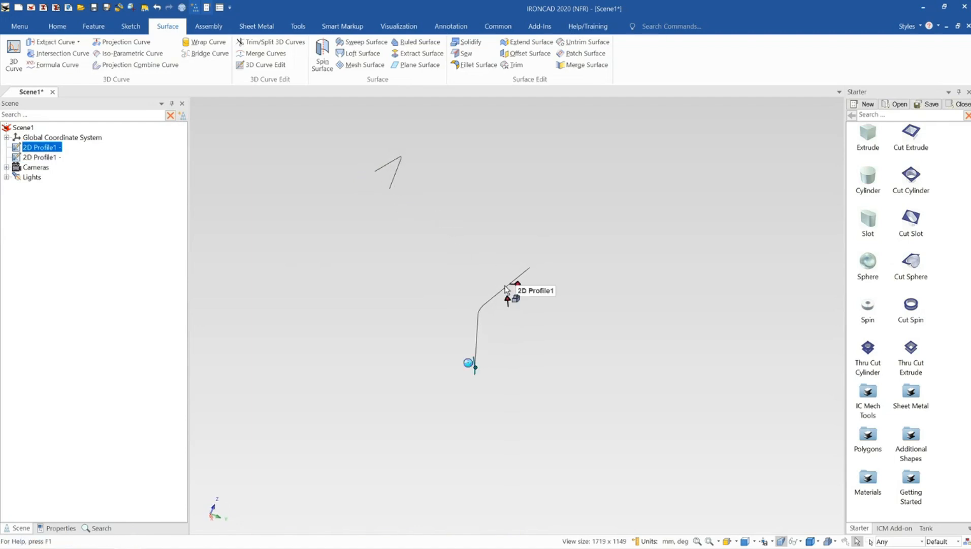
pyautogui.moveTo(557, 260); pyautogui.dragTo(584, 275, button='middle')
pyautogui.click(583, 274)
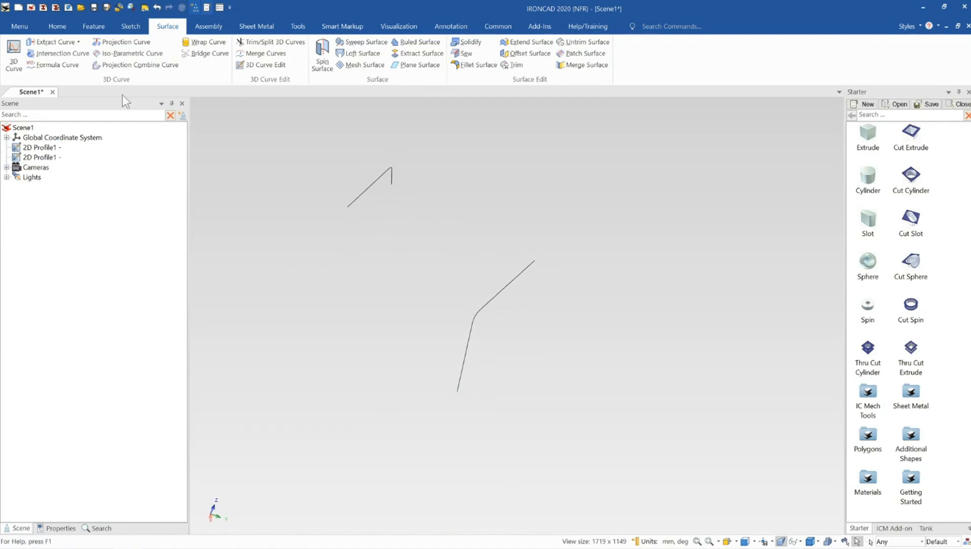
# - Start a Projection Combine Curve with the upper bent profile as the first curve, using the Profile normal direction
pyautogui.click(136, 66)
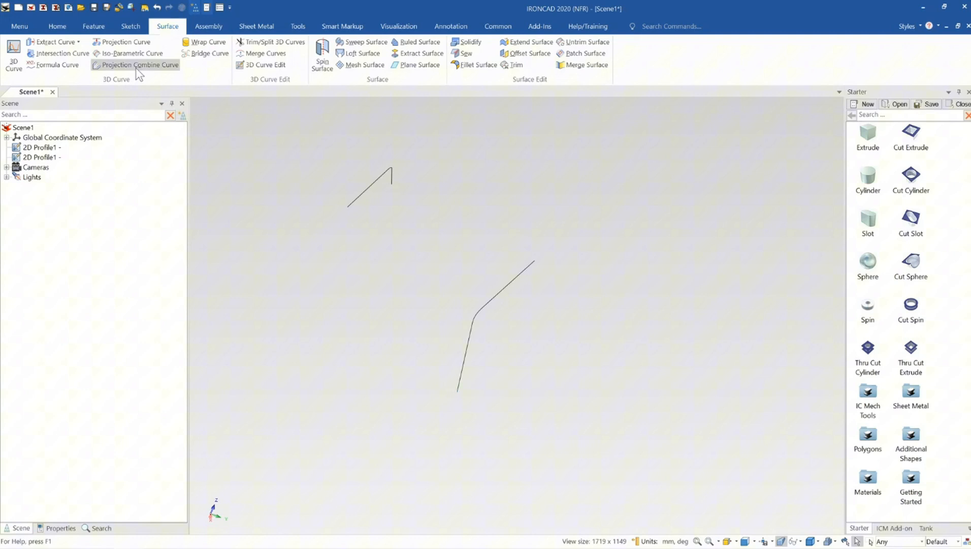
pyautogui.click(366, 194)
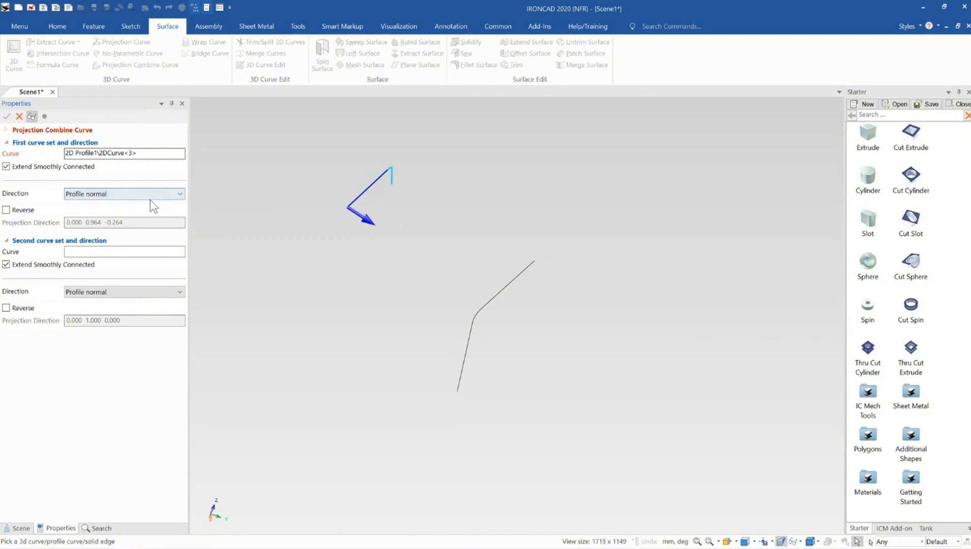
pyautogui.click(125, 194)
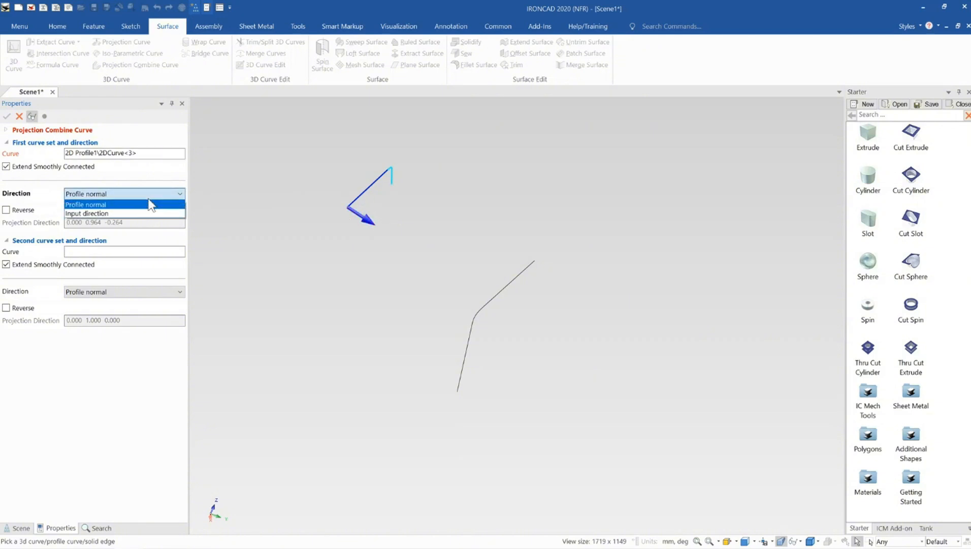
pyautogui.click(106, 204)
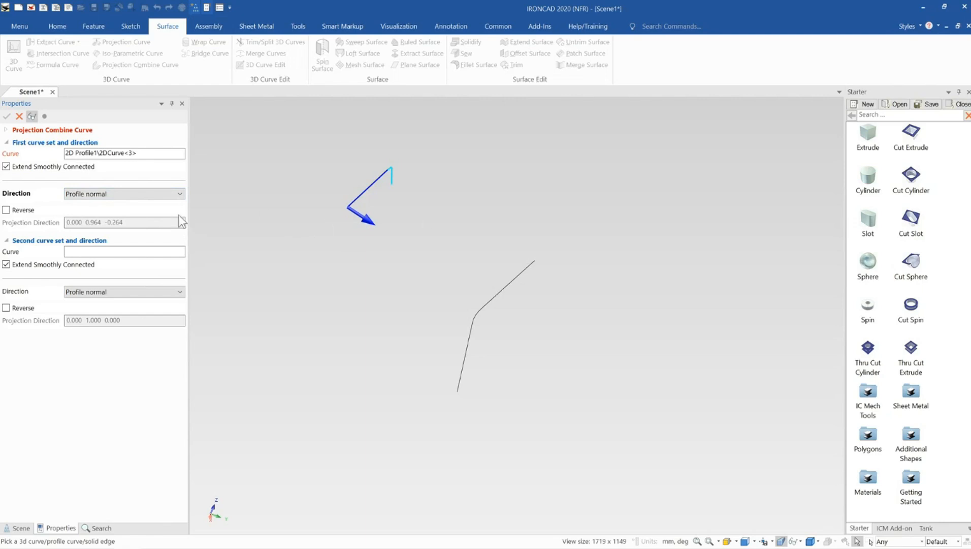
# - Add the lower bent profile as the second curve, inspect the projected result, and create the combined curve
pyautogui.click(82, 252)
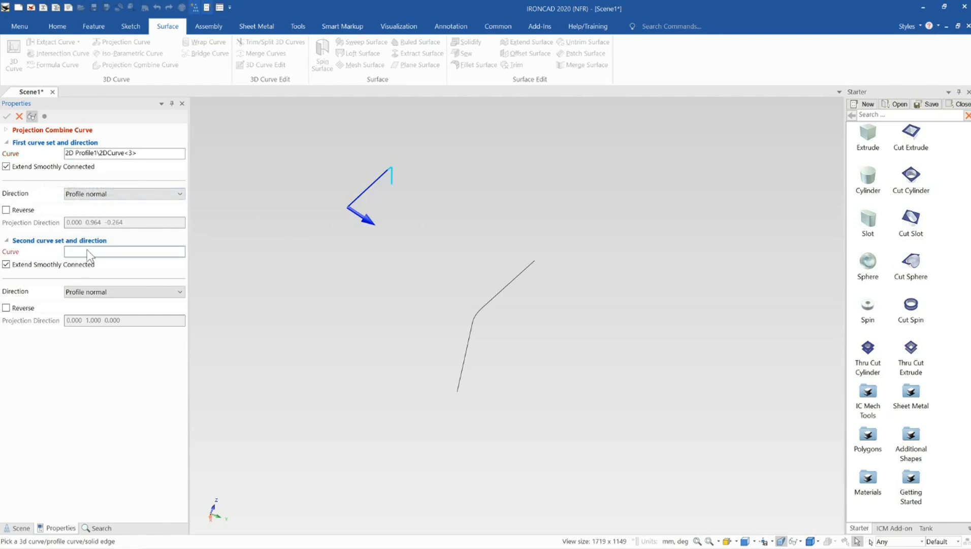
pyautogui.click(472, 324)
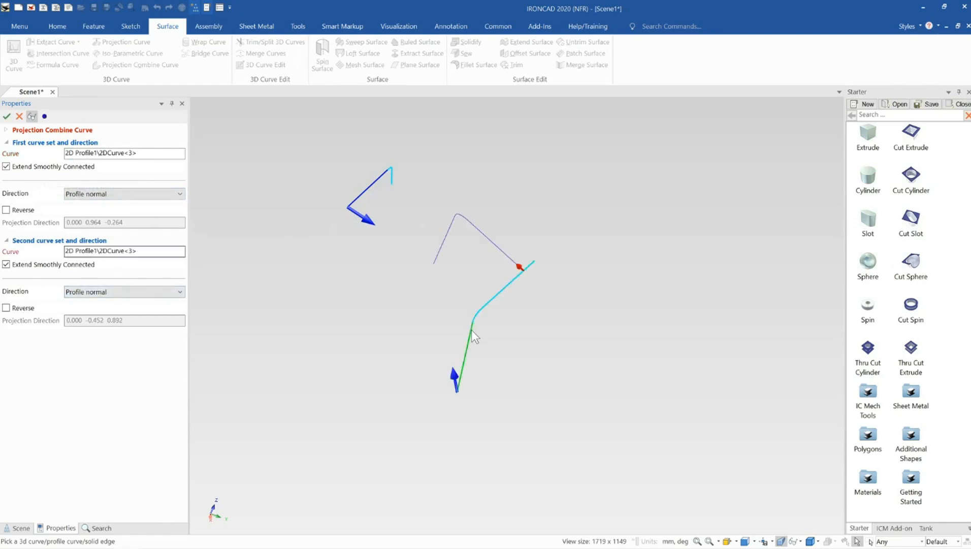
pyautogui.moveTo(472, 329); pyautogui.dragTo(422, 401, button='middle')
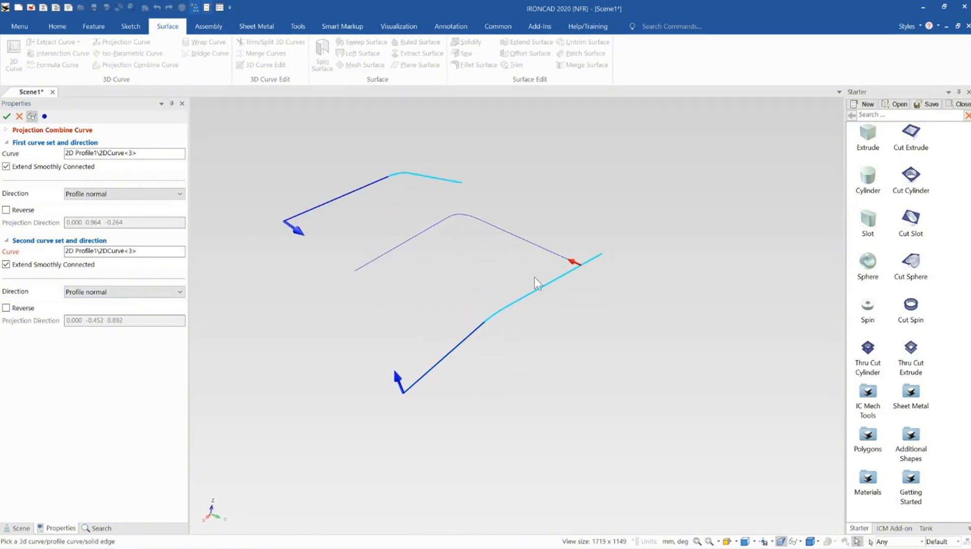
pyautogui.moveTo(538, 282); pyautogui.dragTo(574, 284, button='middle')
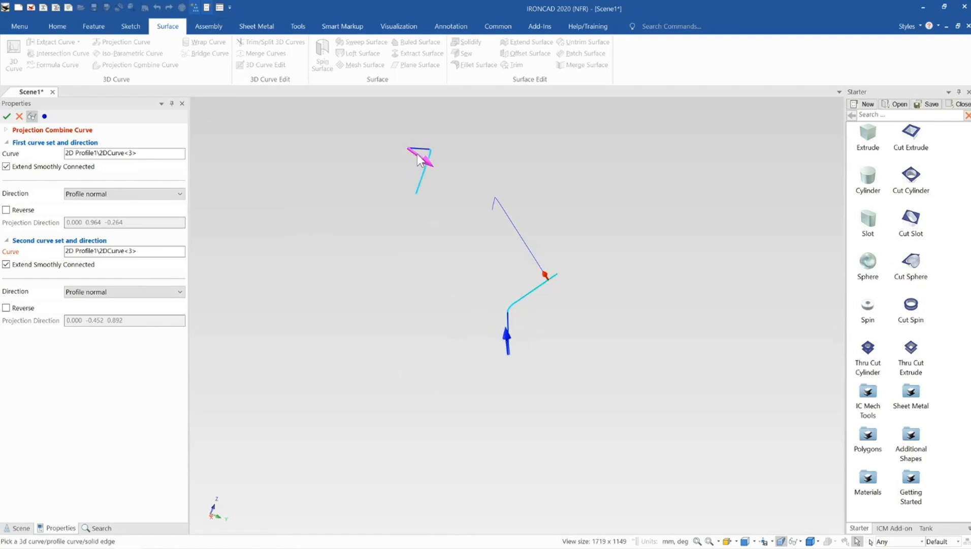
pyautogui.moveTo(525, 263); pyautogui.dragTo(539, 280, button='middle')
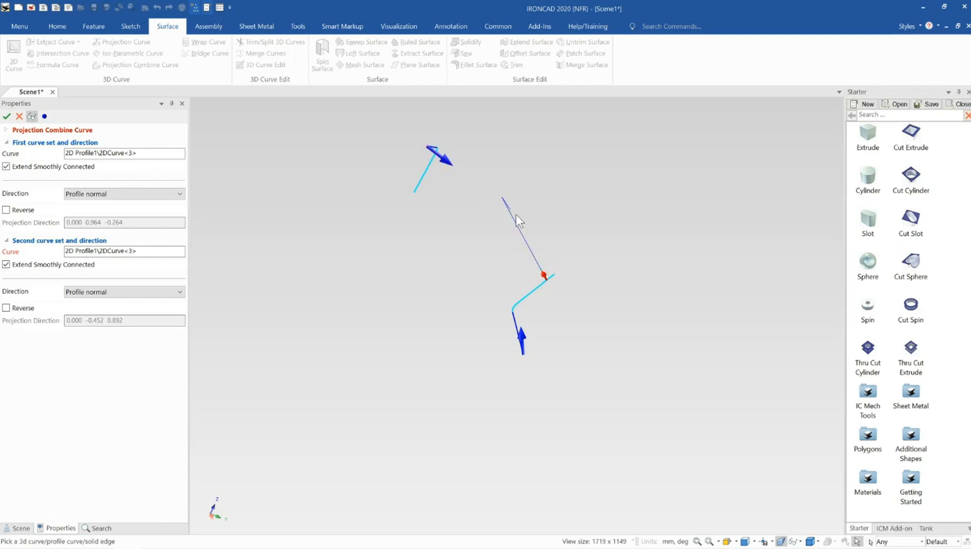
pyautogui.moveTo(517, 215); pyautogui.dragTo(472, 212, button='middle')
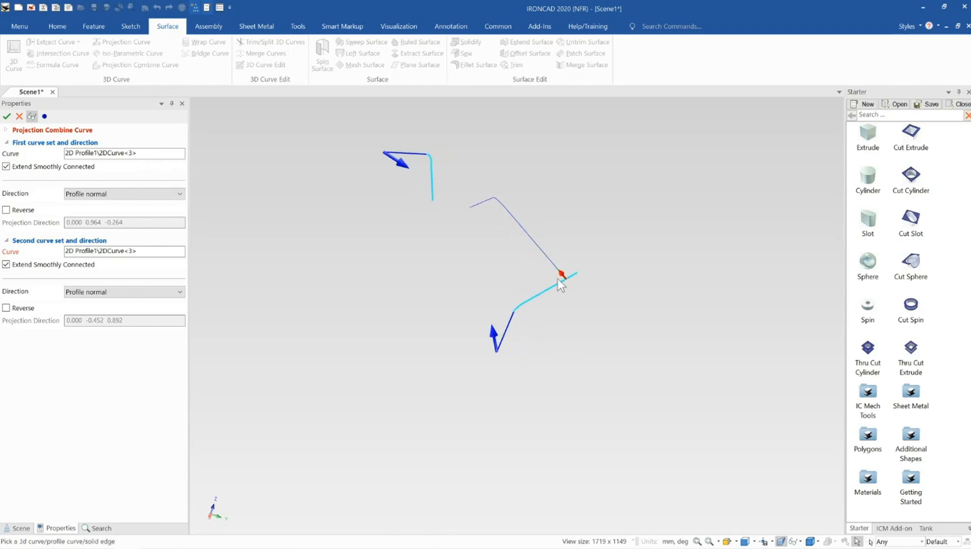
pyautogui.moveTo(558, 279); pyautogui.dragTo(528, 301, button='middle')
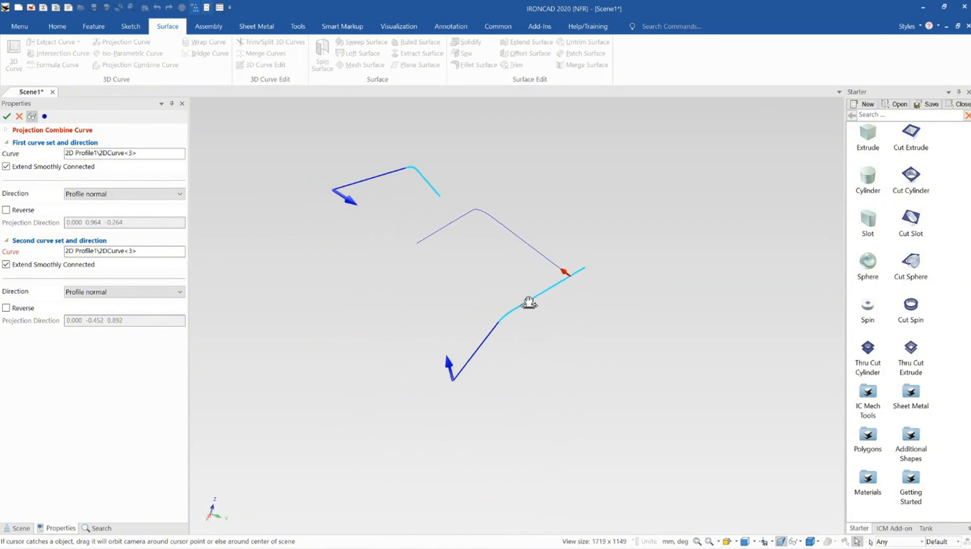
pyautogui.click(11, 117)
# - Delete the combined 3D curve lying between the two profiles
pyautogui.moveTo(537, 362); pyautogui.dragTo(469, 262, button='middle')
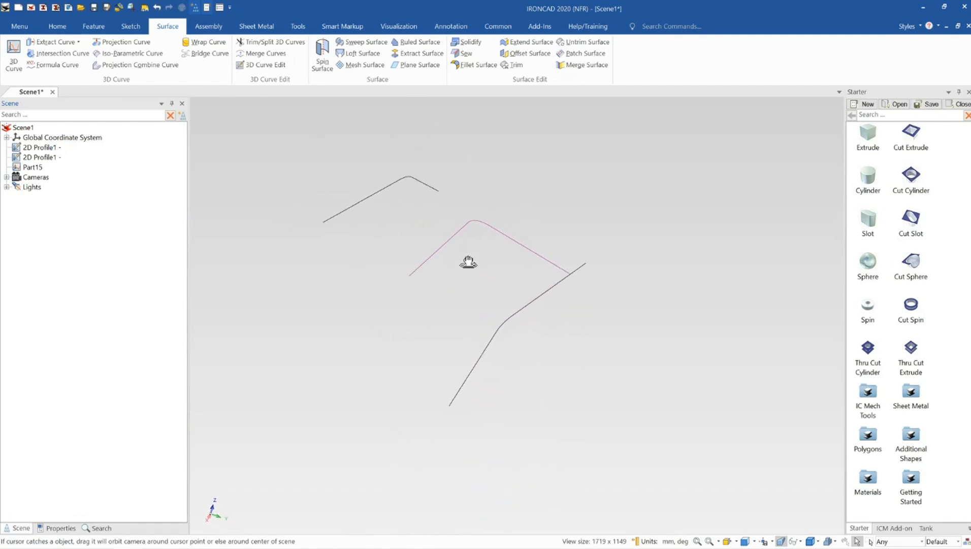
pyautogui.click(456, 232)
pyautogui.press('Delete')
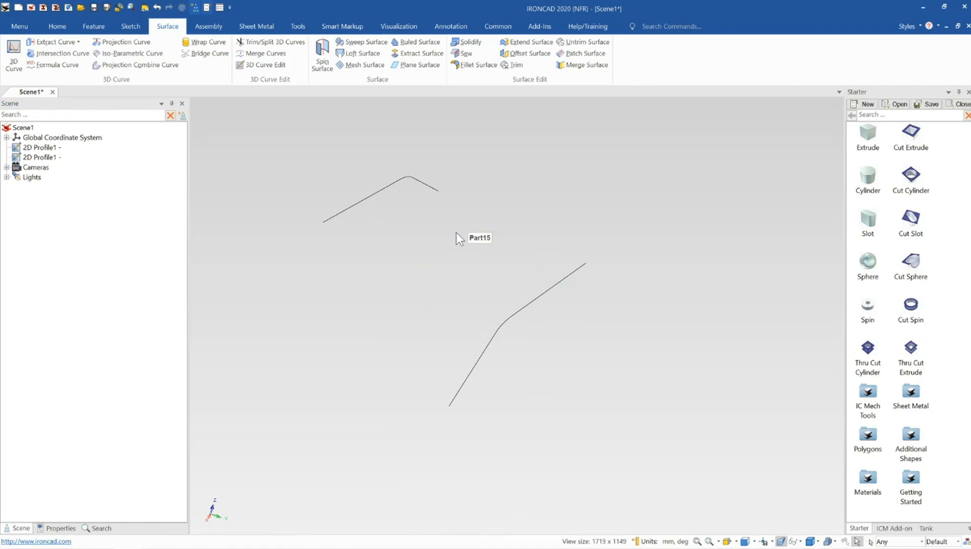
# - Edit the upper profile's sketch and delete all of its existing geometry
pyautogui.click(383, 192)
pyautogui.rightClick(382, 192)
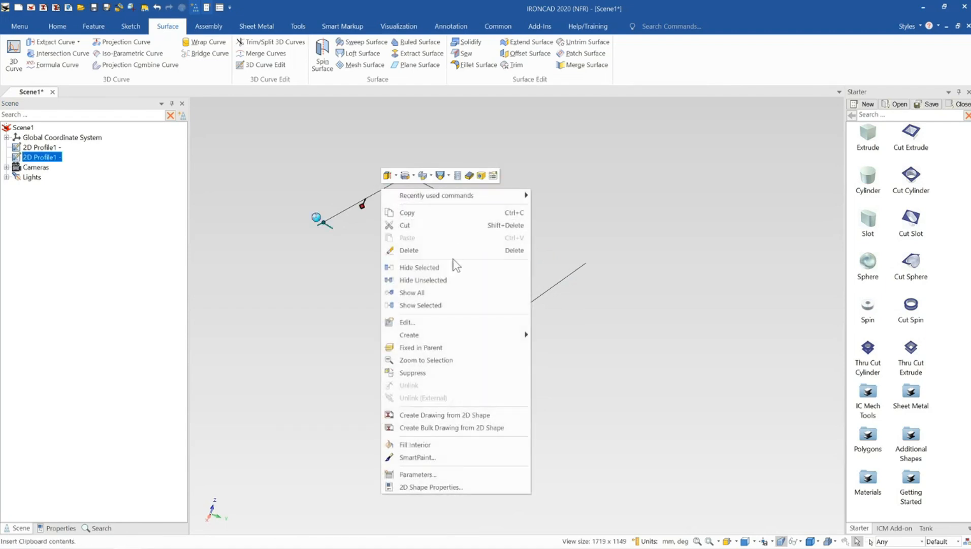
pyautogui.click(433, 323)
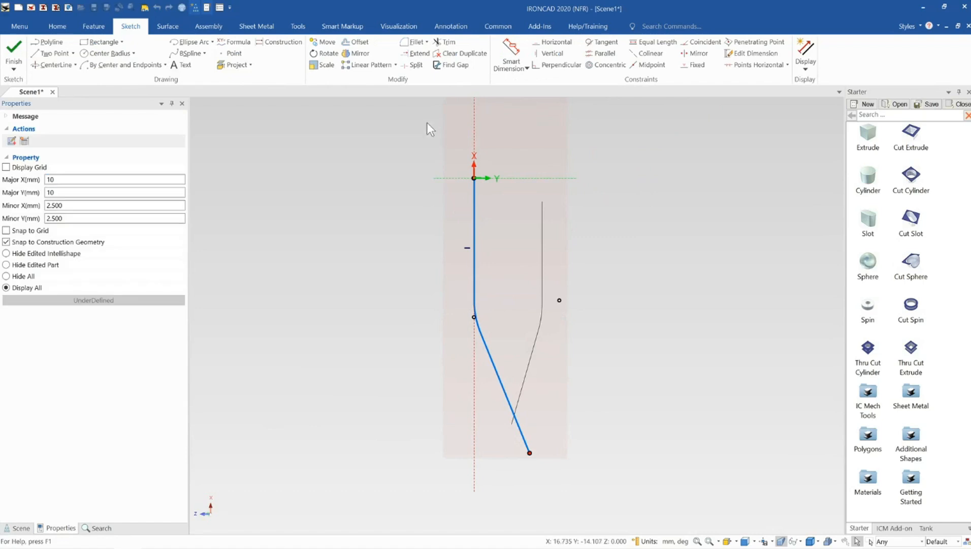
pyautogui.moveTo(426, 122); pyautogui.dragTo(608, 538)
pyautogui.press('Delete')
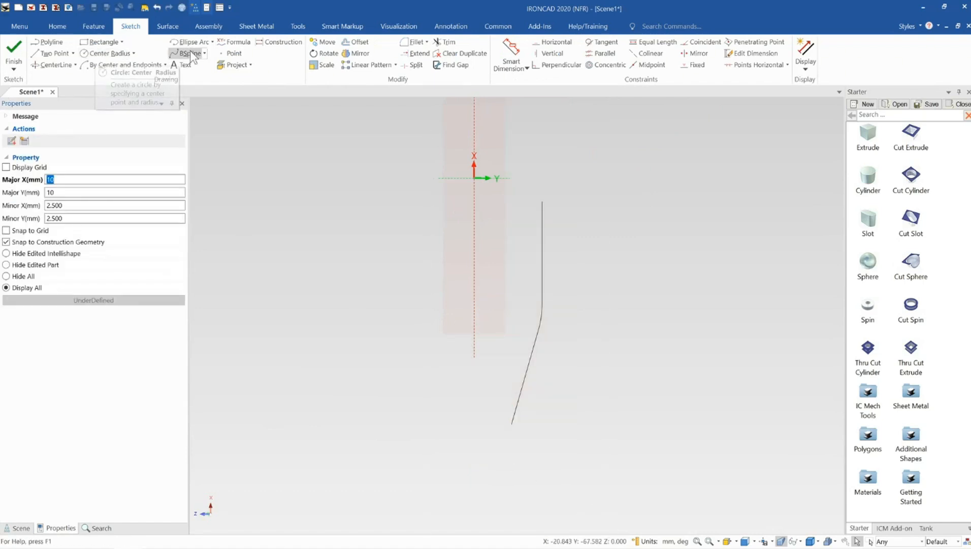
# - Draw a wavy five-point B-spline from about X 2 mm to X -81 mm along the sketch's vertical axis, and finish the sketch
pyautogui.click(189, 53)
pyautogui.click(484, 172)
pyautogui.click(452, 240)
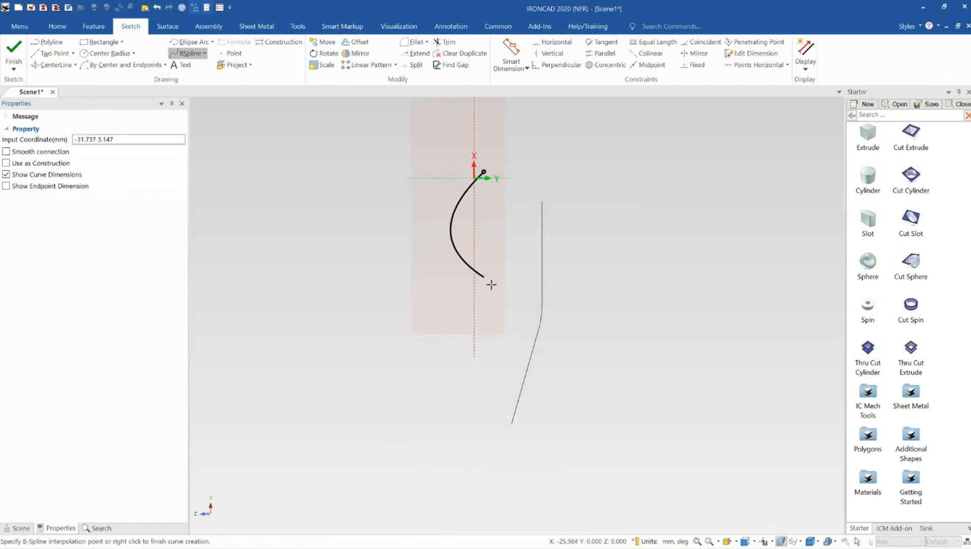
pyautogui.click(500, 300)
pyautogui.click(471, 384)
pyautogui.click(488, 441)
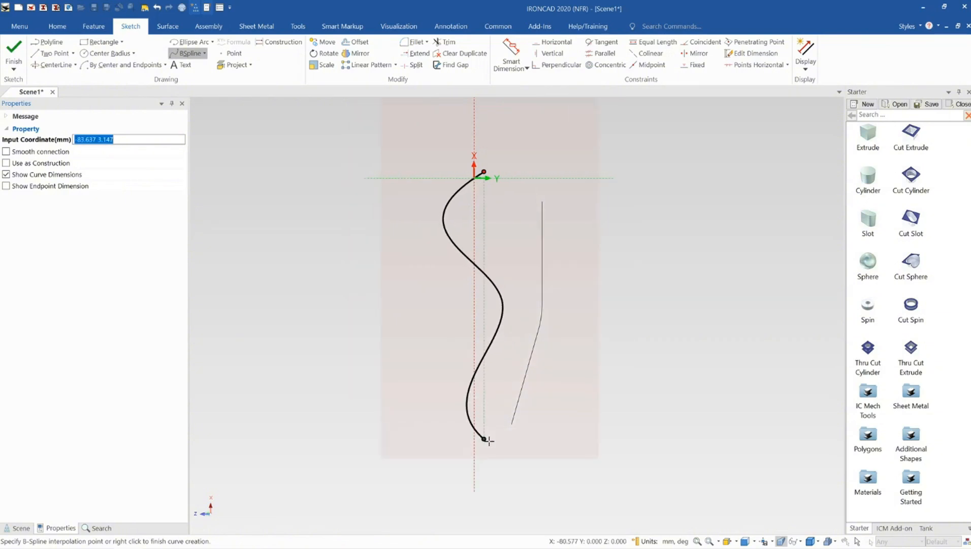
pyautogui.rightClick(489, 441)
pyautogui.click(13, 49)
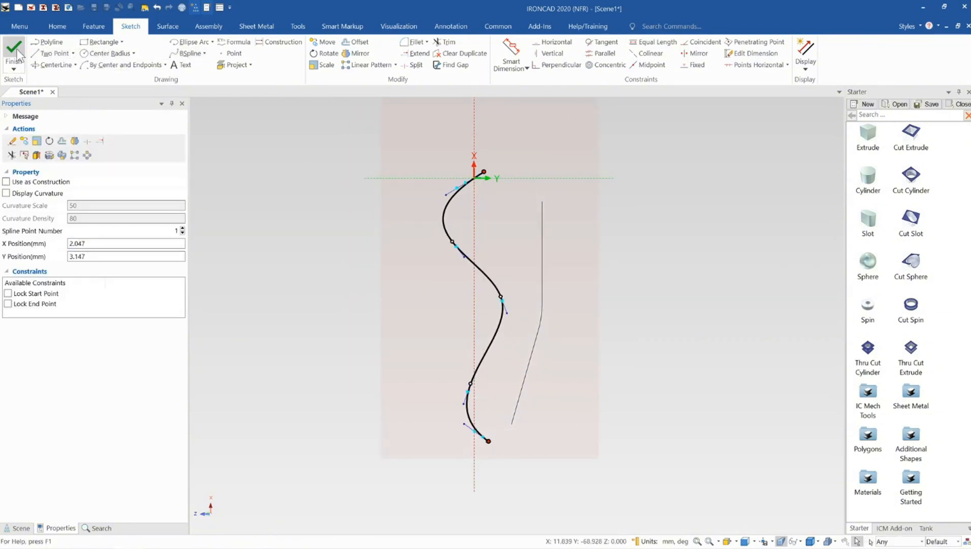
# - Rotate the lower bent profile slightly about its own lengthwise axis using the TriBall
pyautogui.moveTo(523, 310)
pyautogui.mouseDown(button='middle')
pyautogui.moveTo(478, 279)
pyautogui.moveTo(473, 185)
pyautogui.moveTo(524, 233)
pyautogui.moveTo(540, 404)
pyautogui.moveTo(565, 400)
pyautogui.moveTo(506, 334)
pyautogui.moveTo(590, 327)
pyautogui.moveTo(696, 211)
pyautogui.moveTo(719, 211)
pyautogui.moveTo(521, 375)
pyautogui.moveTo(539, 339)
pyautogui.mouseUp(button='middle')
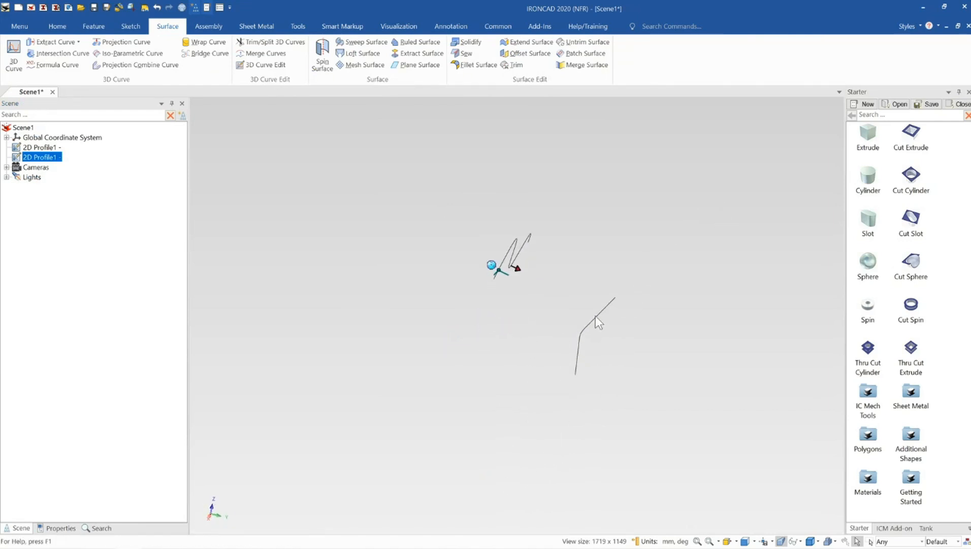
pyautogui.click(586, 318)
pyautogui.moveTo(585, 317); pyautogui.dragTo(592, 321, button='middle')
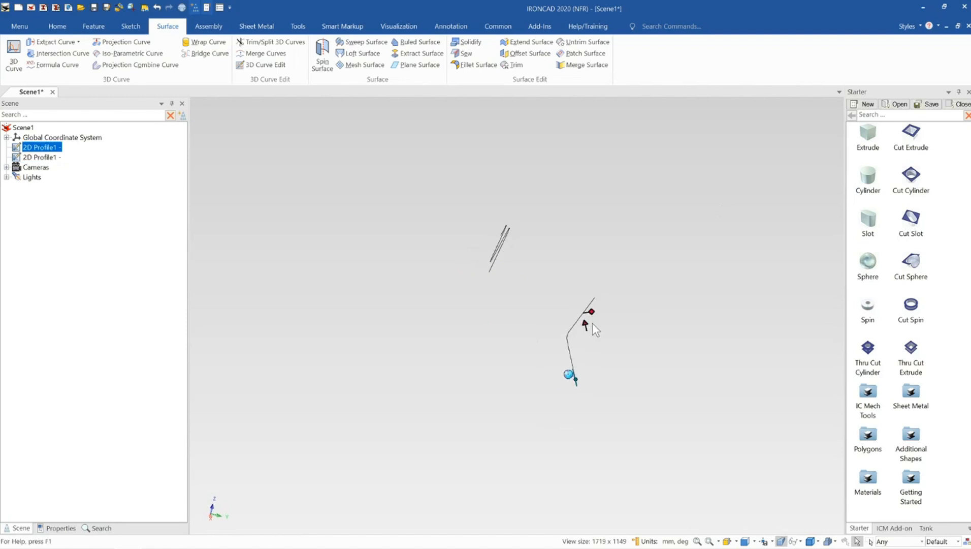
pyautogui.press('F10')
pyautogui.click(584, 414)
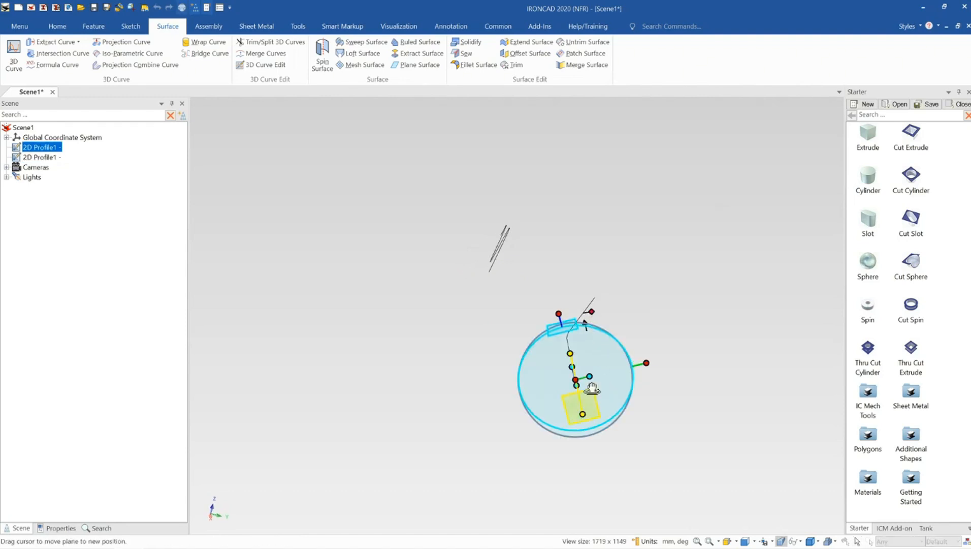
pyautogui.moveTo(607, 366); pyautogui.dragTo(619, 364)
pyautogui.press('F10')
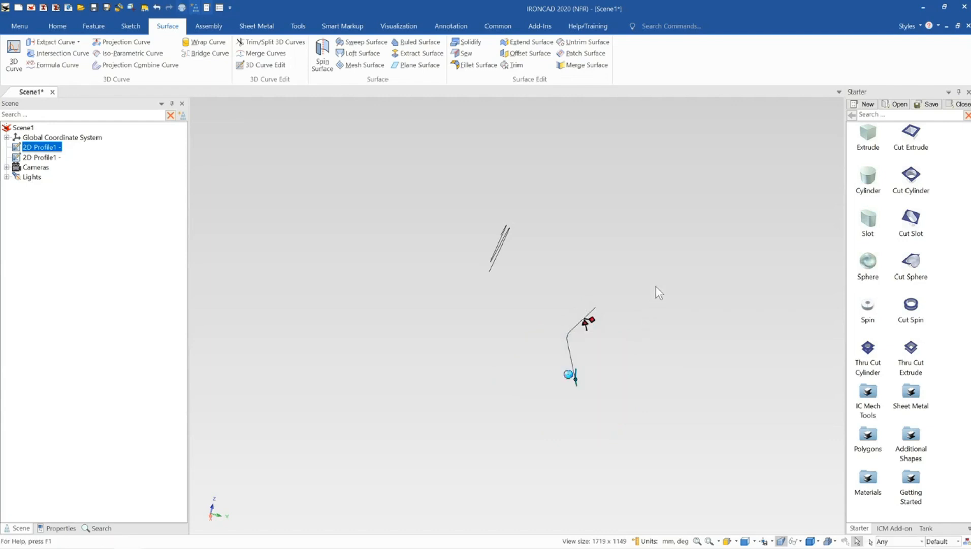
pyautogui.click(656, 286)
# - Create a Projection Combine Curve from the wavy spline profile and the lower bent profile, using Profile normal for both directions
pyautogui.moveTo(596, 334); pyautogui.dragTo(477, 262, button='middle')
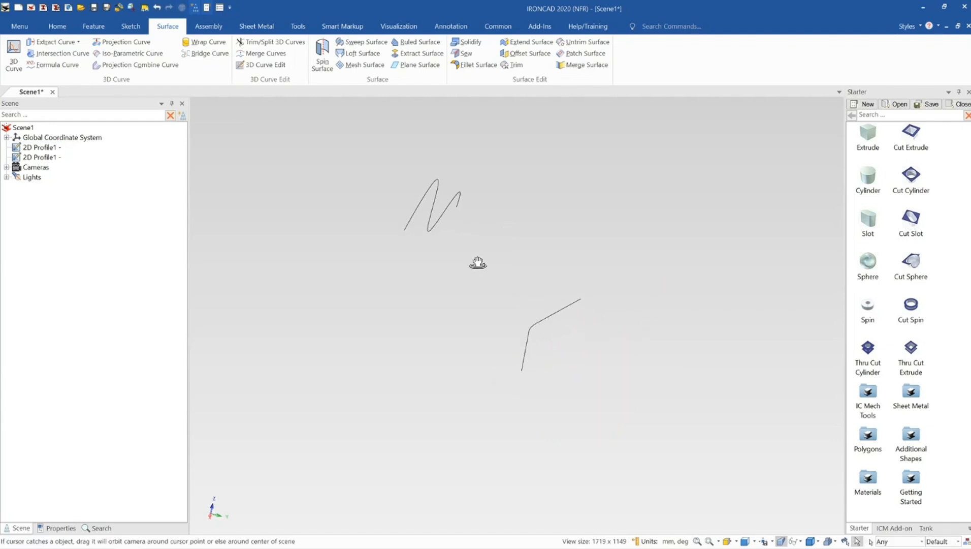
pyautogui.click(167, 66)
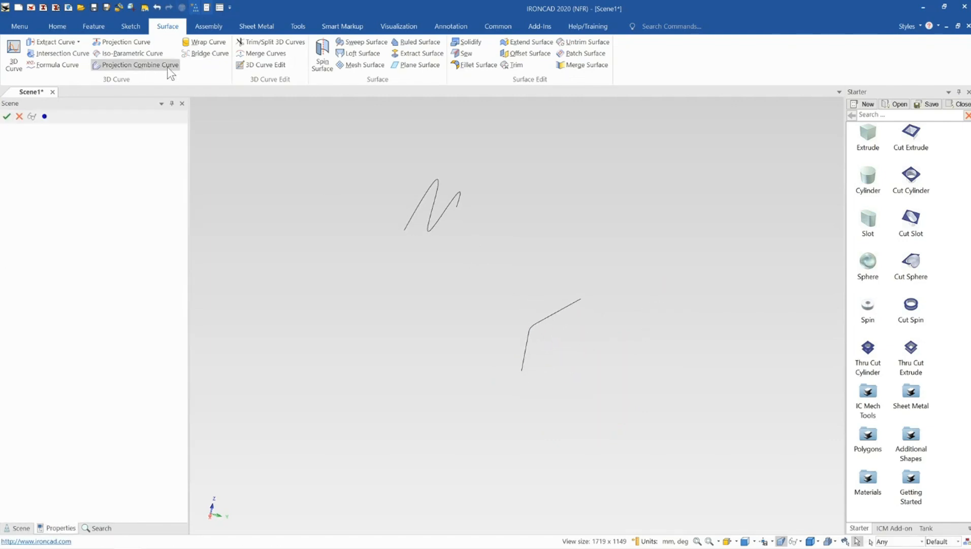
pyautogui.click(421, 206)
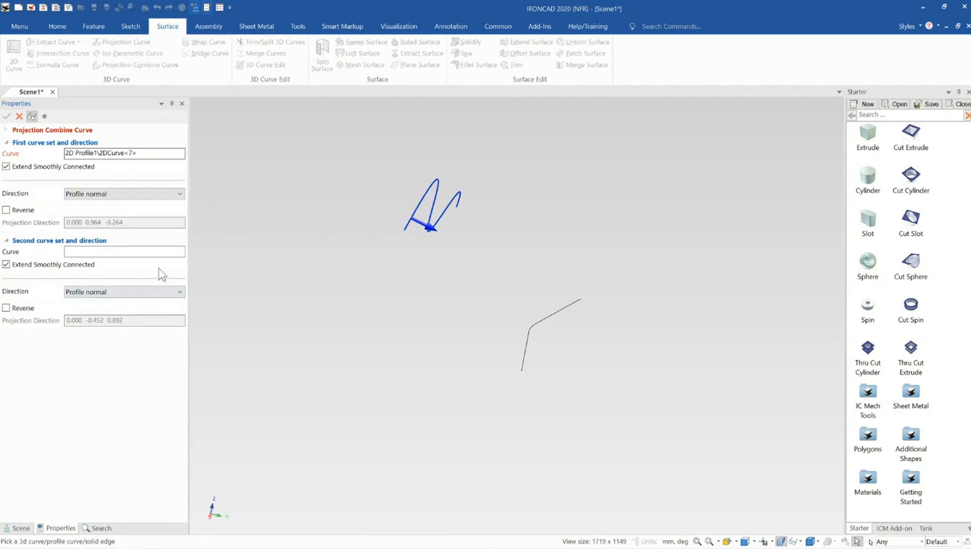
pyautogui.click(136, 253)
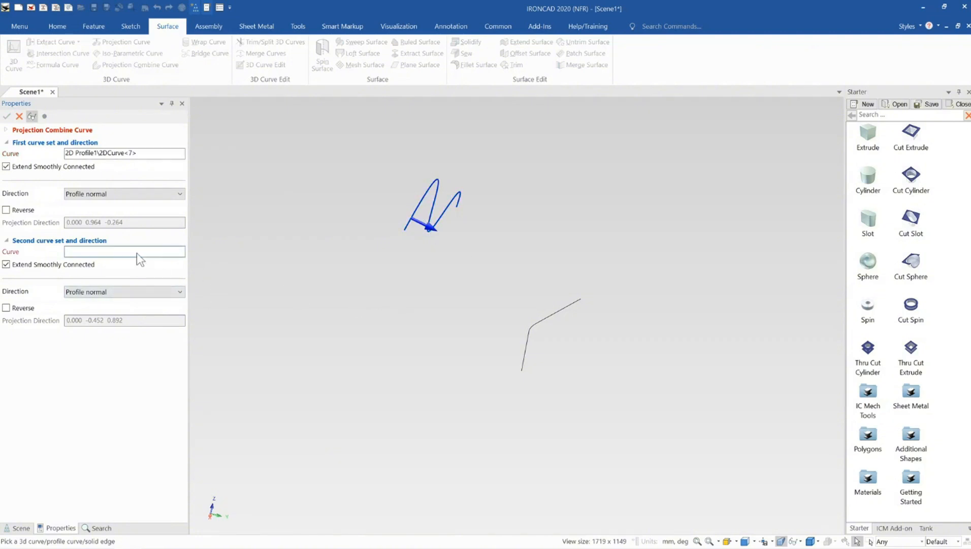
pyautogui.click(526, 347)
pyautogui.moveTo(524, 350); pyautogui.dragTo(437, 185, button='middle')
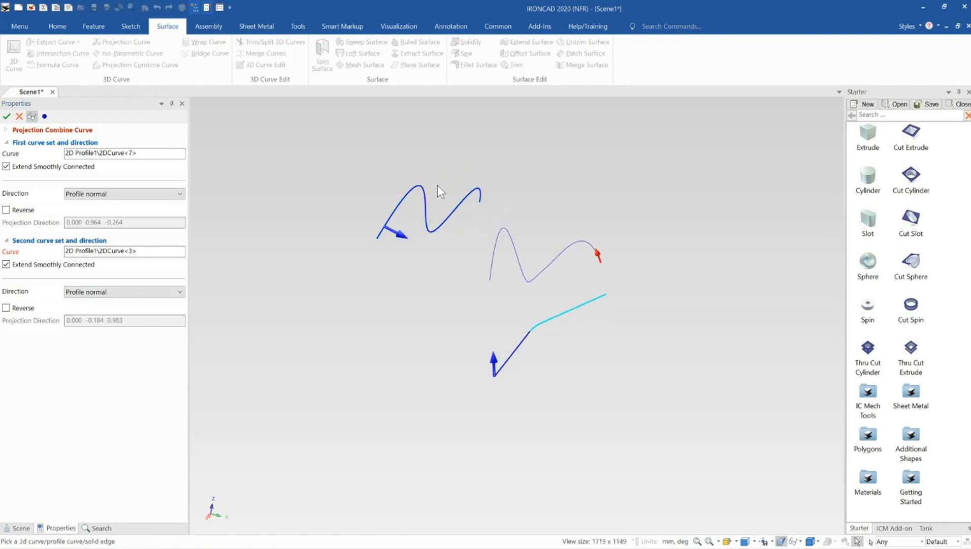
pyautogui.moveTo(531, 347); pyautogui.dragTo(510, 325, button='middle')
pyautogui.moveTo(417, 219); pyautogui.dragTo(480, 264, button='middle')
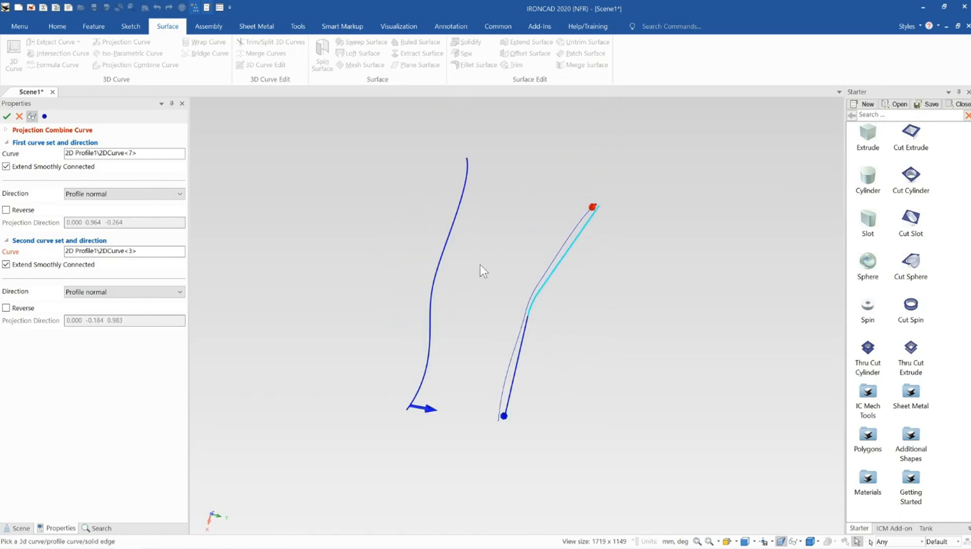
pyautogui.moveTo(553, 300); pyautogui.dragTo(498, 238, button='middle')
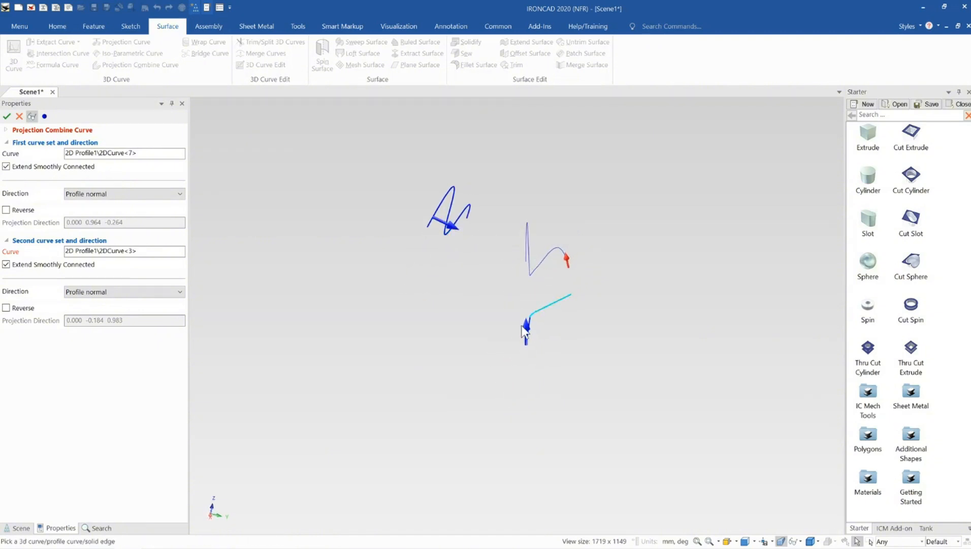
pyautogui.moveTo(536, 292); pyautogui.dragTo(497, 309, button='middle')
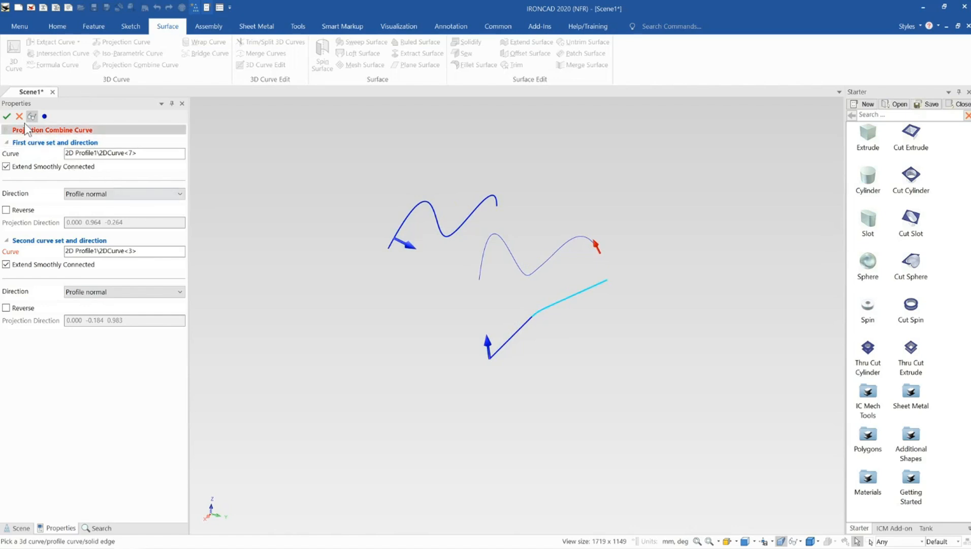
pyautogui.click(7, 117)
# - Delete the wavy and bent 2D profiles, keeping only the combined 3D curve
pyautogui.moveTo(542, 284); pyautogui.dragTo(516, 284, button='middle')
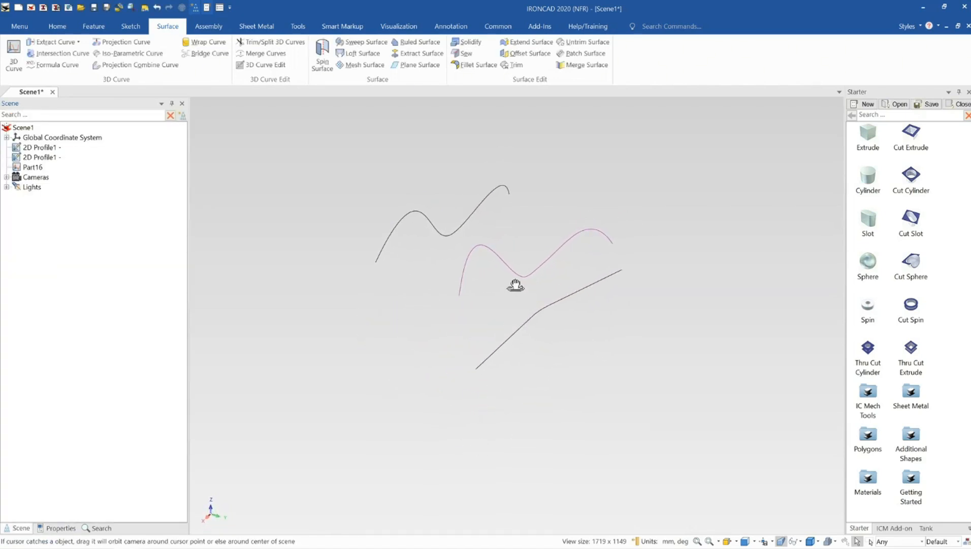
pyautogui.moveTo(504, 344); pyautogui.dragTo(473, 293, button='middle')
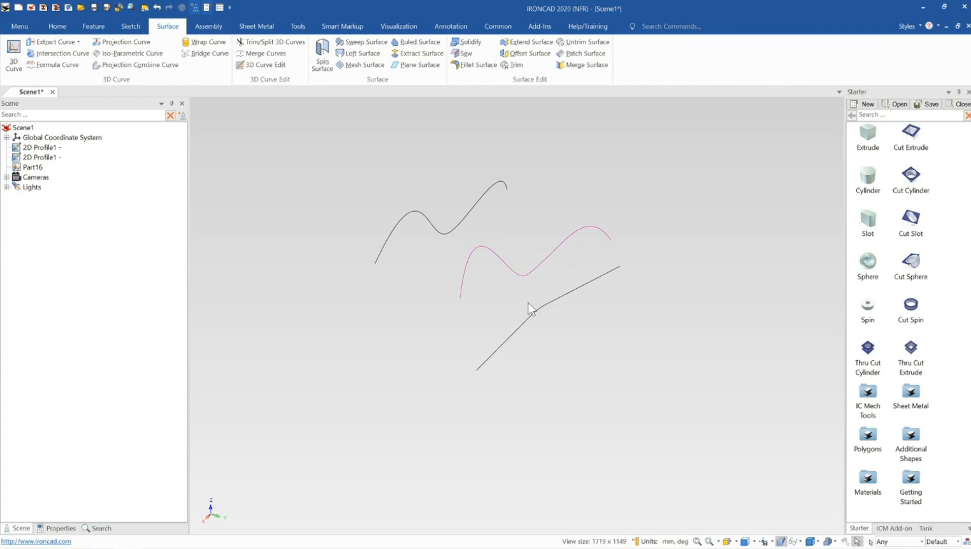
pyautogui.moveTo(524, 281); pyautogui.dragTo(439, 236, button='middle')
pyautogui.click(530, 276)
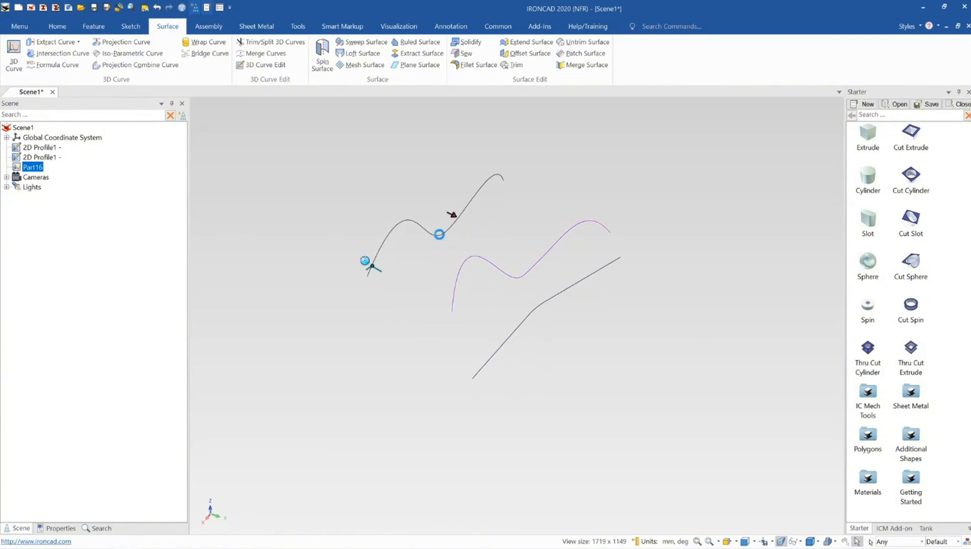
pyautogui.click(440, 235)
pyautogui.press('Delete')
pyautogui.click(533, 309)
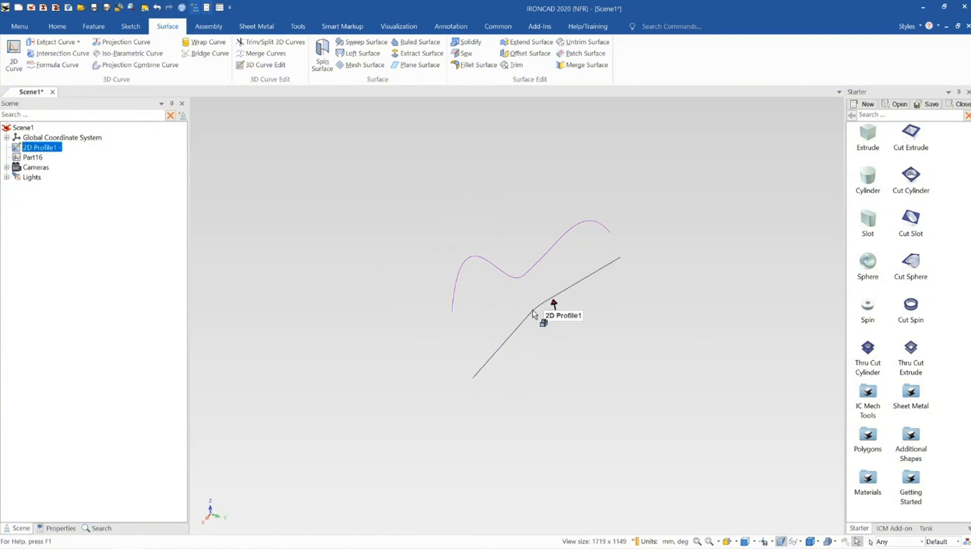
pyautogui.press('Delete')
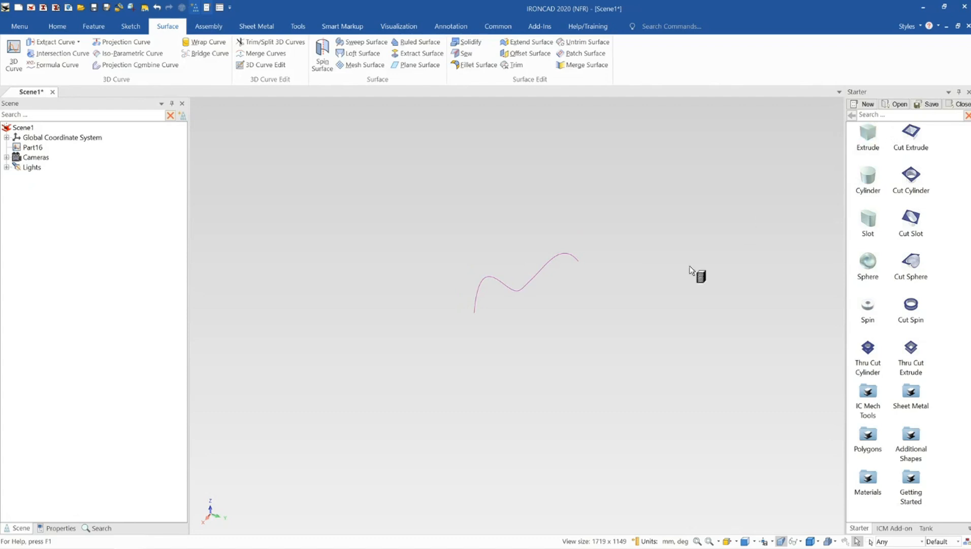
# - Add a block beside the combined 3D curve, and realign the TriBall on the curve without moving the curve
pyautogui.moveTo(588, 295); pyautogui.dragTo(520, 271, button='middle')
pyautogui.click(524, 274)
pyautogui.click(524, 276)
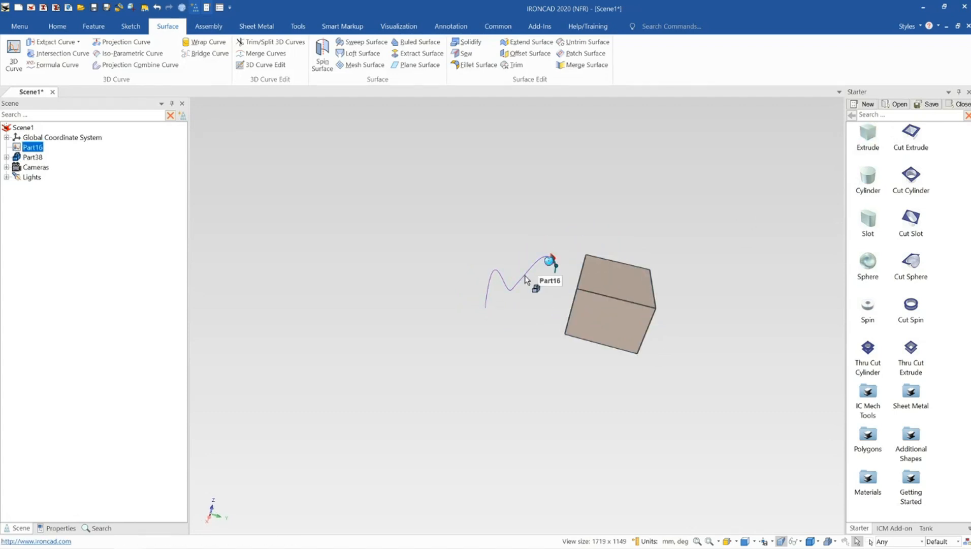
pyautogui.press('F10')
pyautogui.moveTo(543, 280)
pyautogui.mouseDown(button='middle')
pyautogui.moveTo(525, 257)
pyautogui.moveTo(528, 273)
pyautogui.mouseUp(button='middle')
pyautogui.press('space')
pyautogui.moveTo(555, 257); pyautogui.dragTo(601, 265)
pyautogui.press('space')
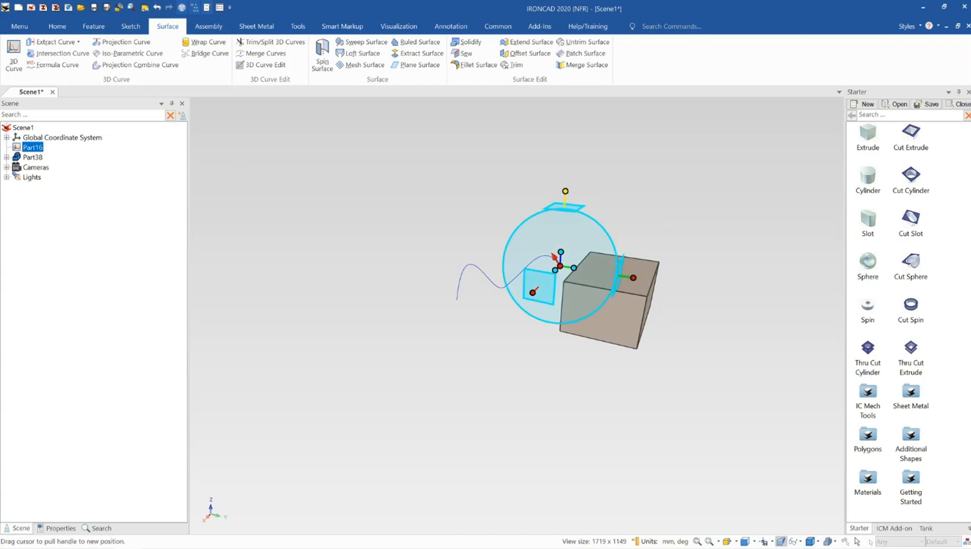
# - Raise the curve above the block with the TriBall and shift it about 11.6 mm along the TriBall's X direction
pyautogui.moveTo(565, 191); pyautogui.dragTo(570, 133, button='right')
pyautogui.moveTo(570, 133); pyautogui.dragTo(570, 134)
pyautogui.moveTo(638, 224); pyautogui.dragTo(628, 222)
pyautogui.click(681, 201)
pyautogui.moveTo(627, 226); pyautogui.dragTo(673, 278, button='middle')
pyautogui.moveTo(604, 264); pyautogui.dragTo(574, 258, button='middle')
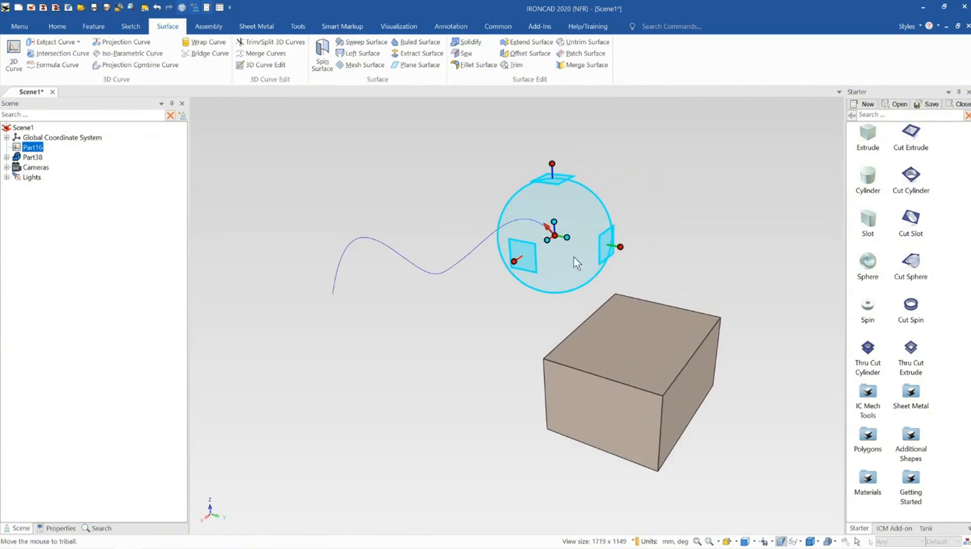
pyautogui.moveTo(516, 261); pyautogui.dragTo(533, 250)
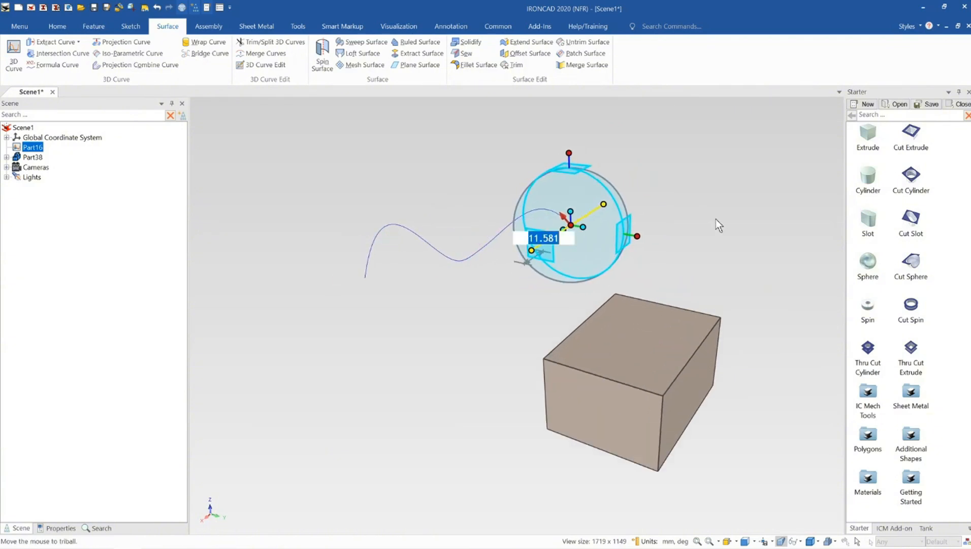
pyautogui.click(717, 221)
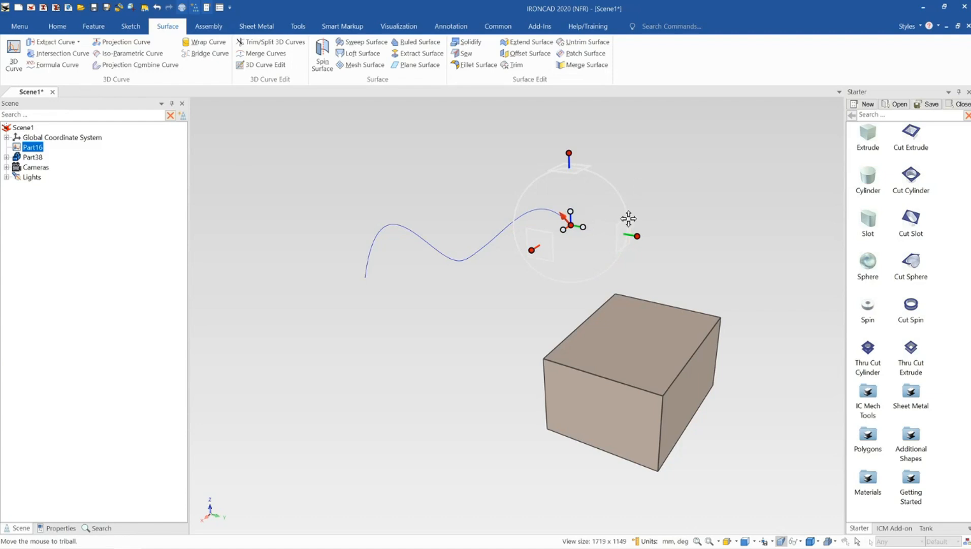
# - Orient the TriBall to global and shift the curve slightly away from the block along the Y direction
pyautogui.rightClick(644, 155)
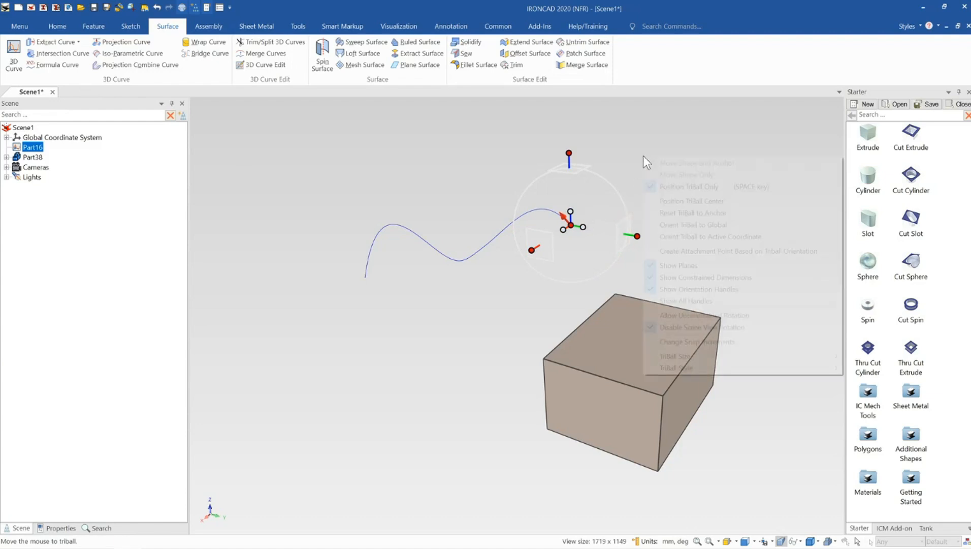
pyautogui.click(721, 228)
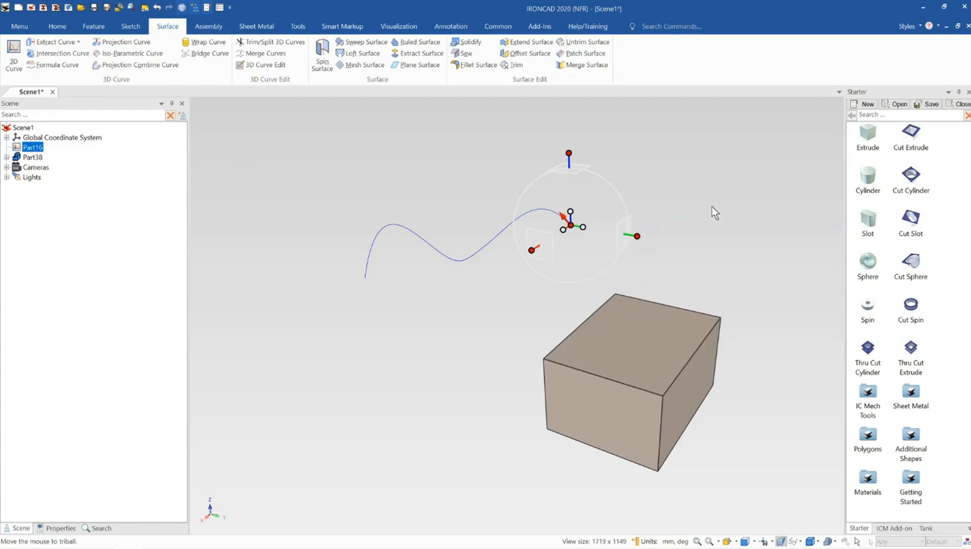
pyautogui.moveTo(594, 350); pyautogui.dragTo(630, 277, button='middle')
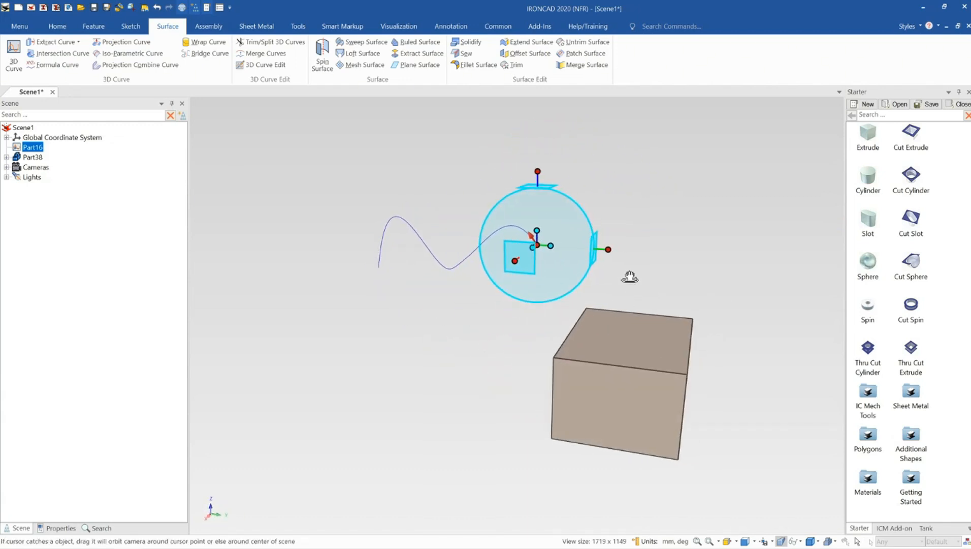
pyautogui.moveTo(608, 249); pyautogui.dragTo(589, 247)
pyautogui.press('F10')
pyautogui.click(647, 238)
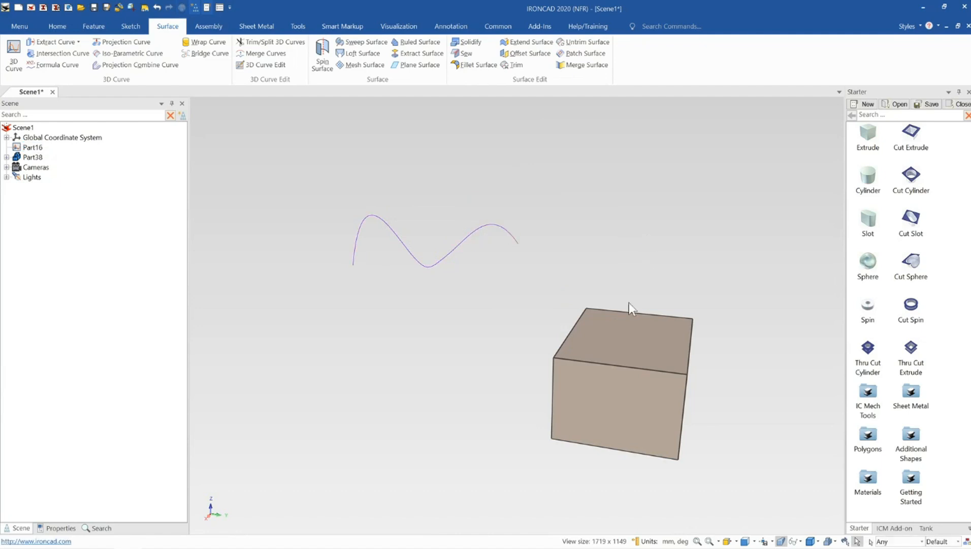
# - Lengthen the block by pulling its front face outward
pyautogui.scroll(-3, 623, 312)
pyautogui.click(595, 367)
pyautogui.click(588, 377)
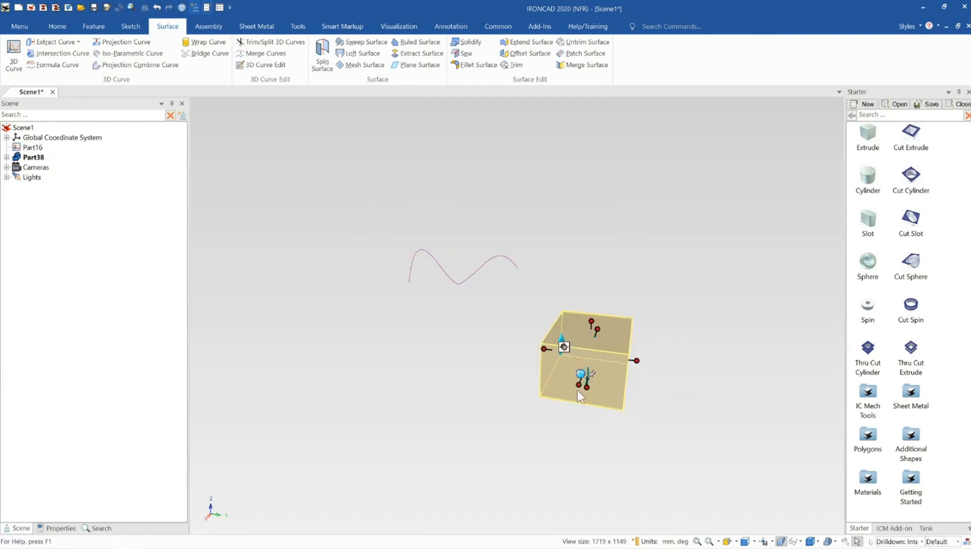
pyautogui.moveTo(578, 385); pyautogui.dragTo(563, 434)
pyautogui.click(594, 282)
pyautogui.scroll(-3, 569, 325)
pyautogui.moveTo(550, 350); pyautogui.dragTo(528, 334, button='middle')
pyautogui.scroll(3, 584, 336)
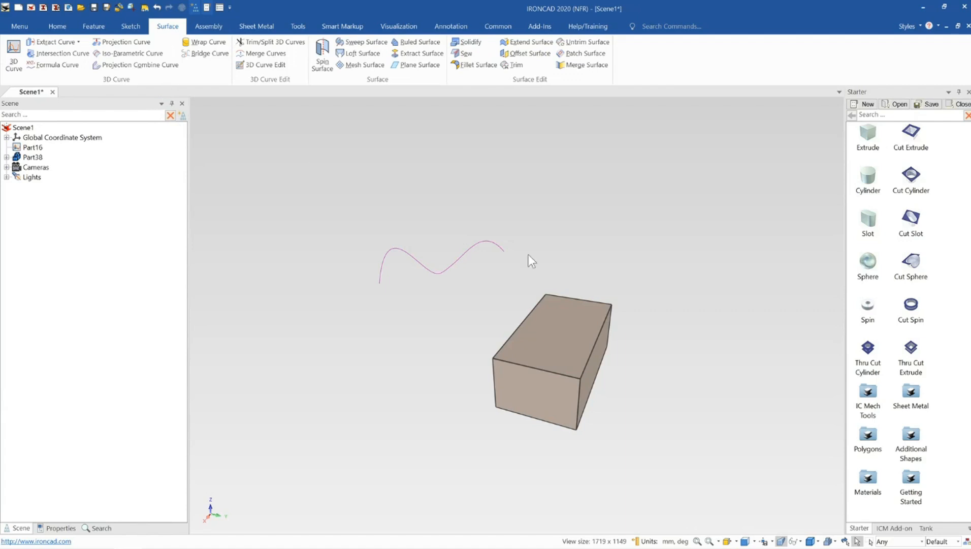
# - Start a Projection Combine Curve with the wavy 3D curve as the first curve set and its direction set to Input direction
pyautogui.scroll(-2, 528, 254)
pyautogui.scroll(2, 459, 333)
pyautogui.click(130, 65)
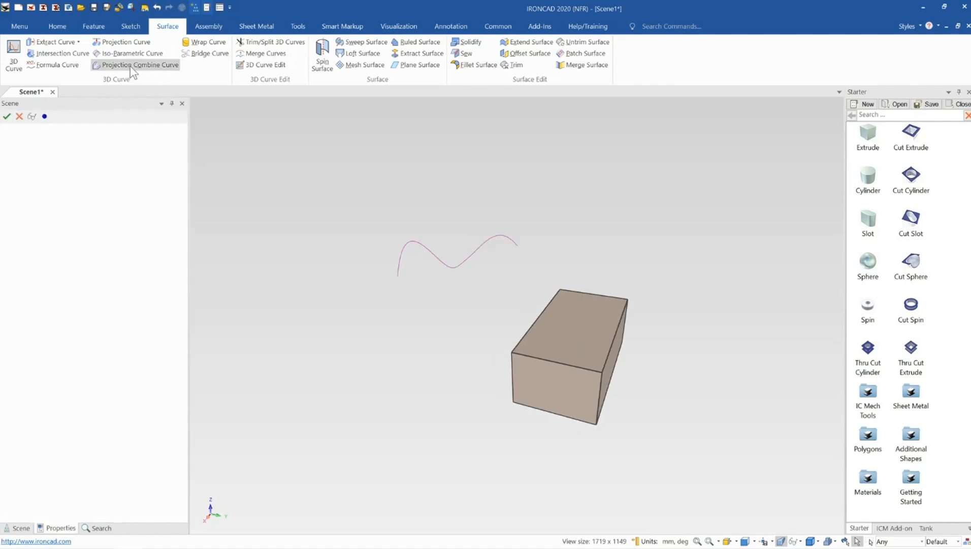
pyautogui.click(428, 247)
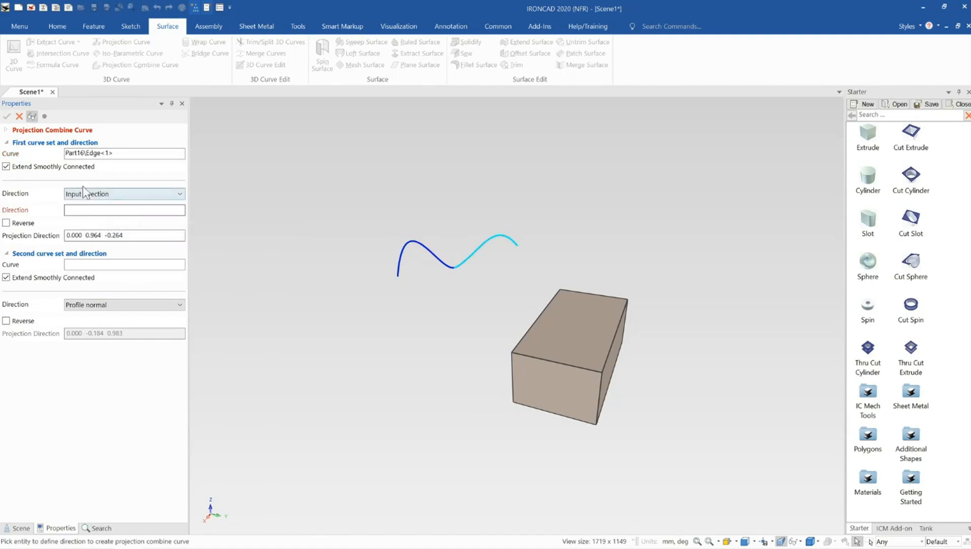
pyautogui.moveTo(567, 342); pyautogui.dragTo(592, 335, button='middle')
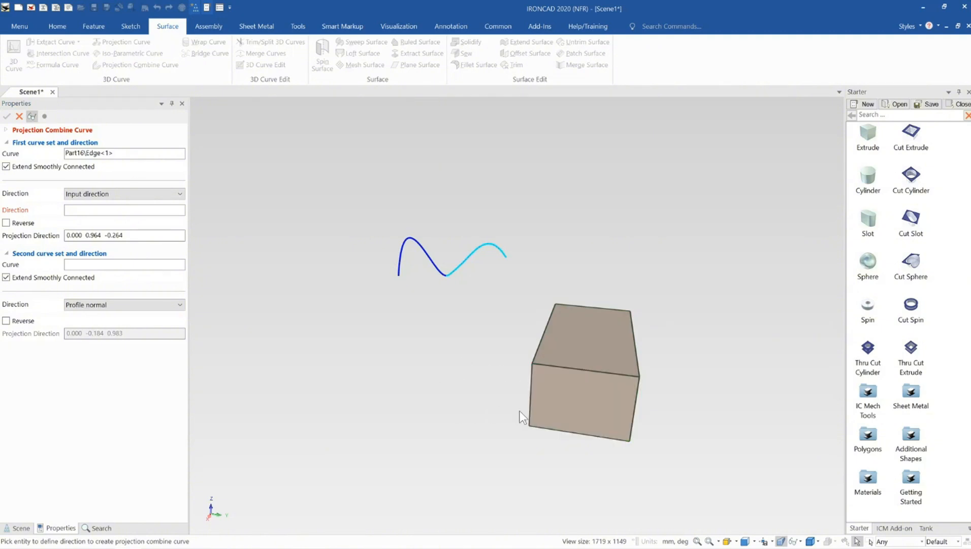
pyautogui.moveTo(579, 402); pyautogui.dragTo(430, 321, button='middle')
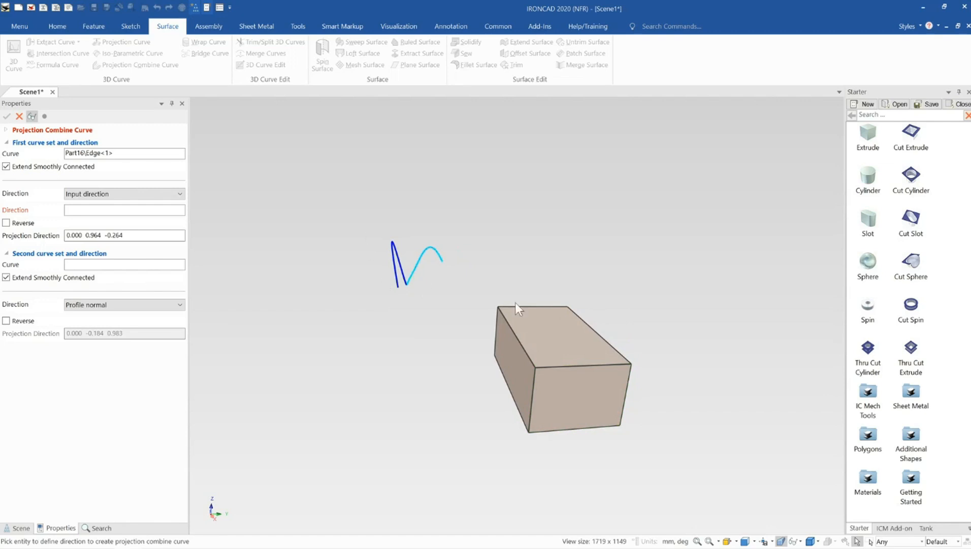
pyautogui.moveTo(515, 303); pyautogui.dragTo(429, 294, button='middle')
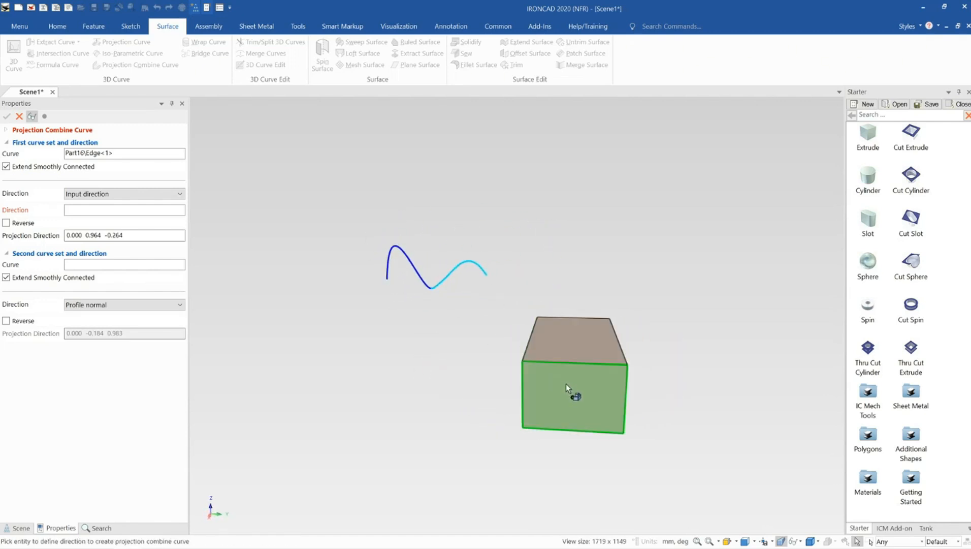
pyautogui.moveTo(566, 386); pyautogui.dragTo(557, 358, button='middle')
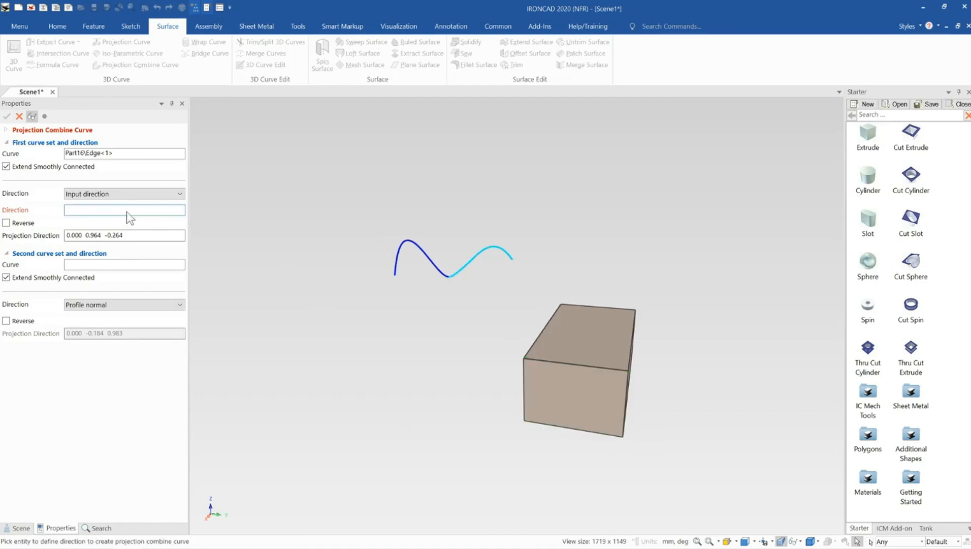
pyautogui.moveTo(555, 309); pyautogui.dragTo(551, 349, button='middle')
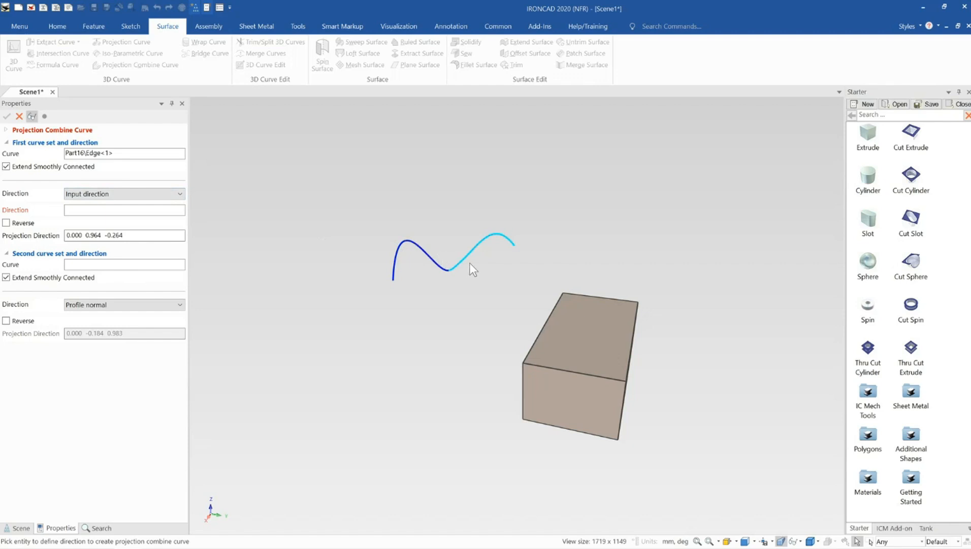
# - Try the wavy curve's end segment as the first projection direction, reverse it, and clear that direction reference
pyautogui.click(512, 243)
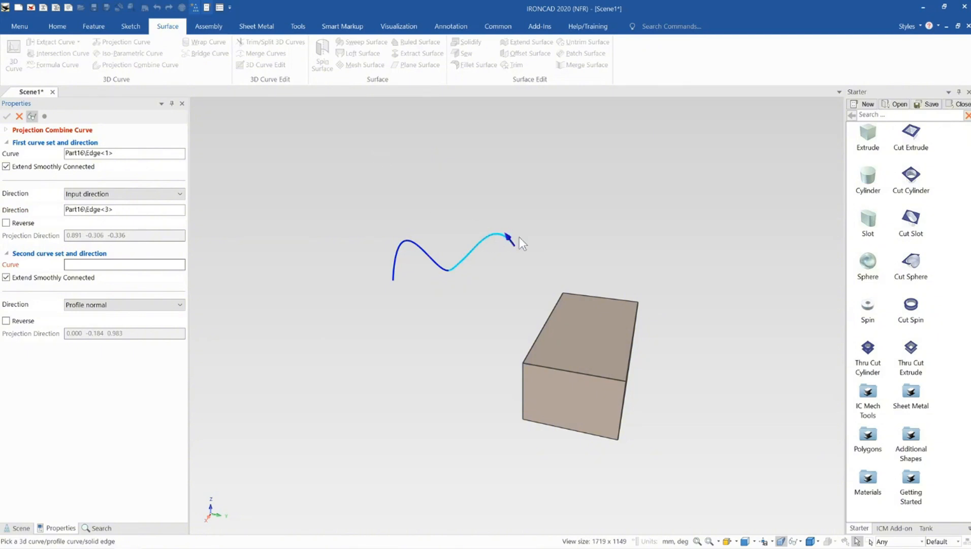
pyautogui.click(508, 236)
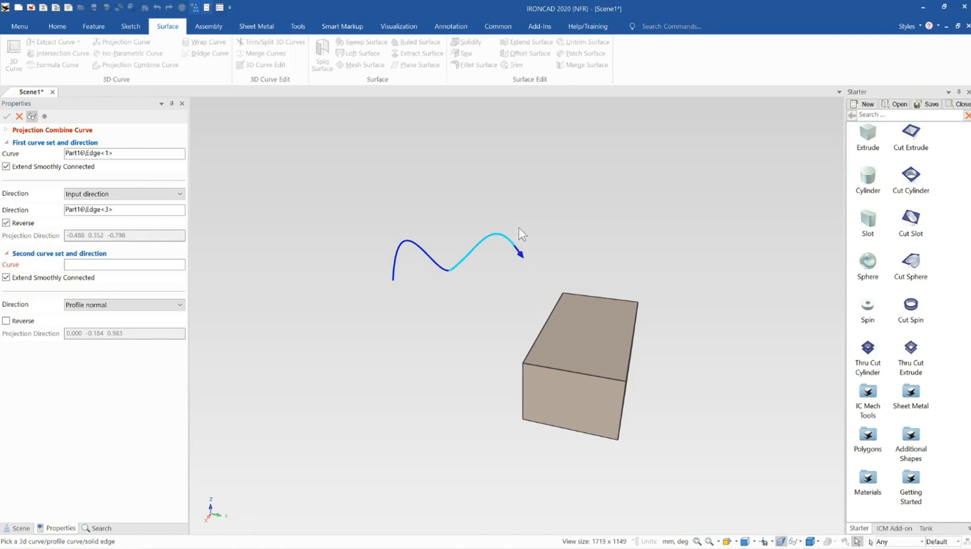
pyautogui.click(122, 213)
pyautogui.rightClick(120, 213)
pyautogui.click(122, 216)
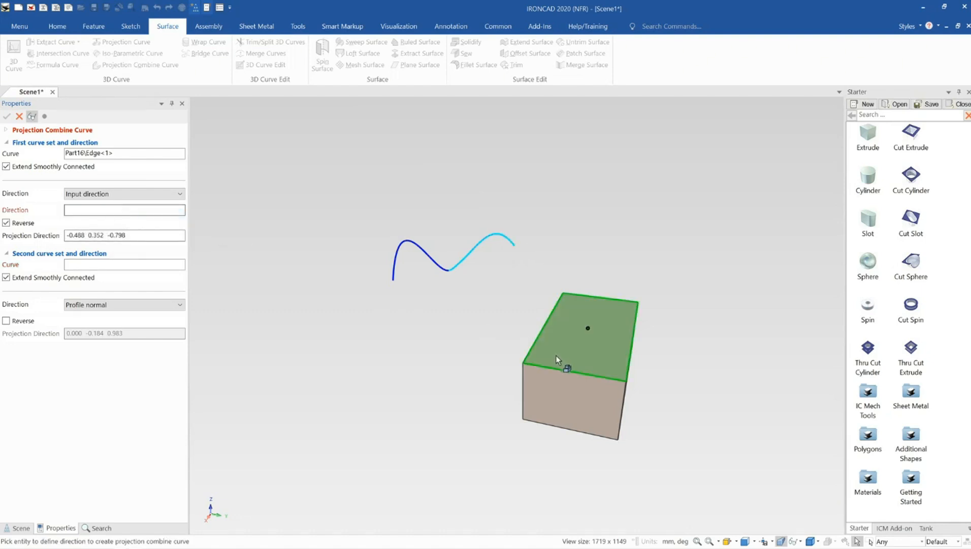
pyautogui.moveTo(563, 372)
pyautogui.mouseDown(button='middle')
pyautogui.moveTo(605, 339)
pyautogui.moveTo(550, 367)
pyautogui.mouseUp(button='middle')
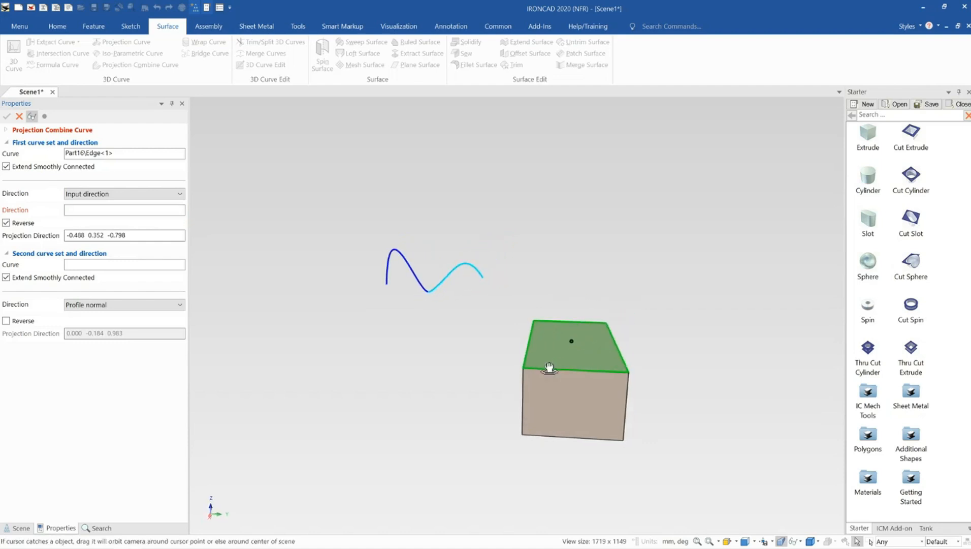
# - Try the block's vertical edge as the first projection direction and its top front edge as the second curve, and clear the first direction
pyautogui.click(524, 379)
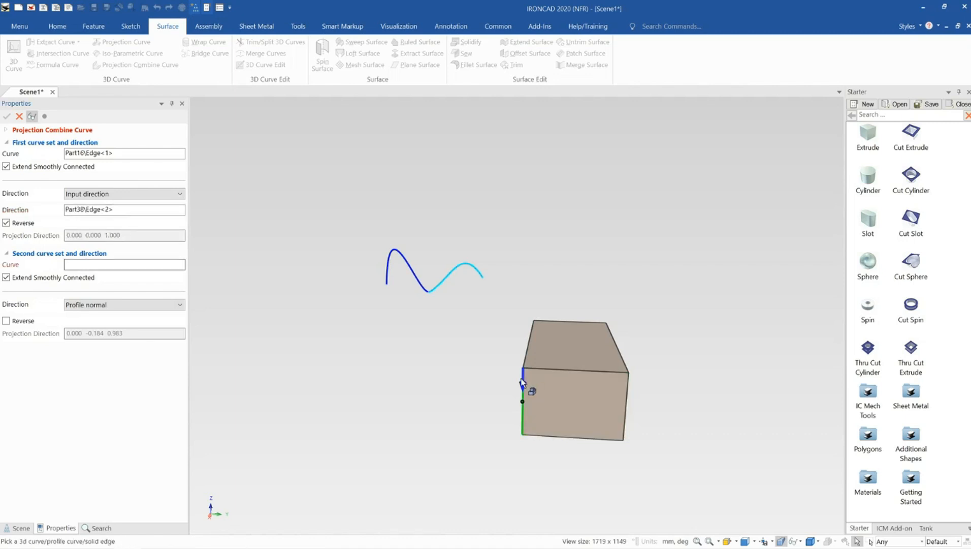
pyautogui.click(536, 368)
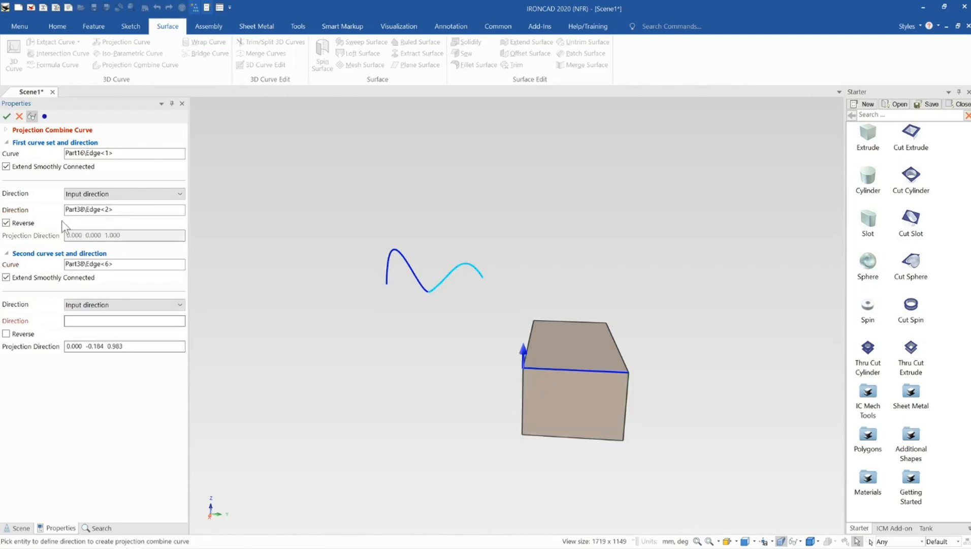
pyautogui.rightClick(100, 262)
pyautogui.rightClick(106, 209)
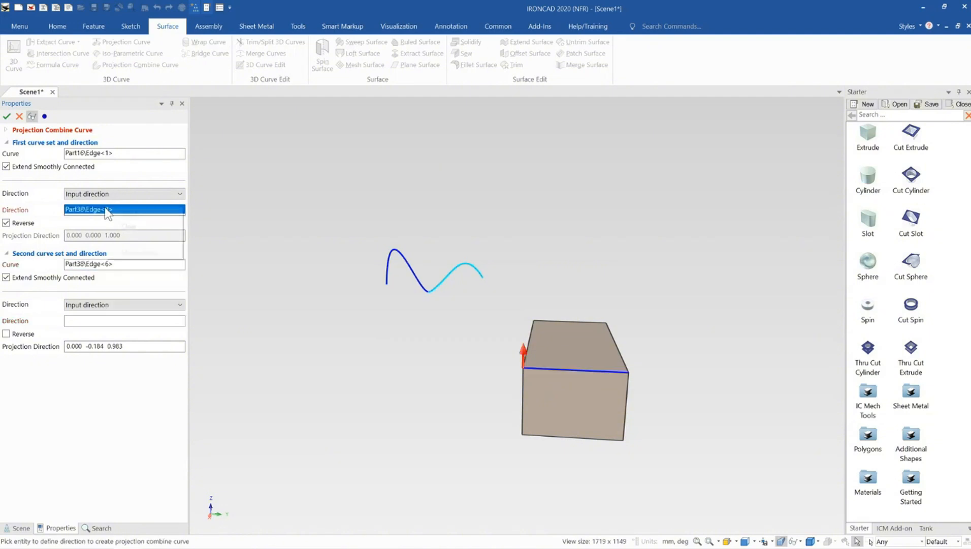
pyautogui.click(129, 226)
# - Set the first curve's projection direction to the block's top front edge
pyautogui.click(540, 370)
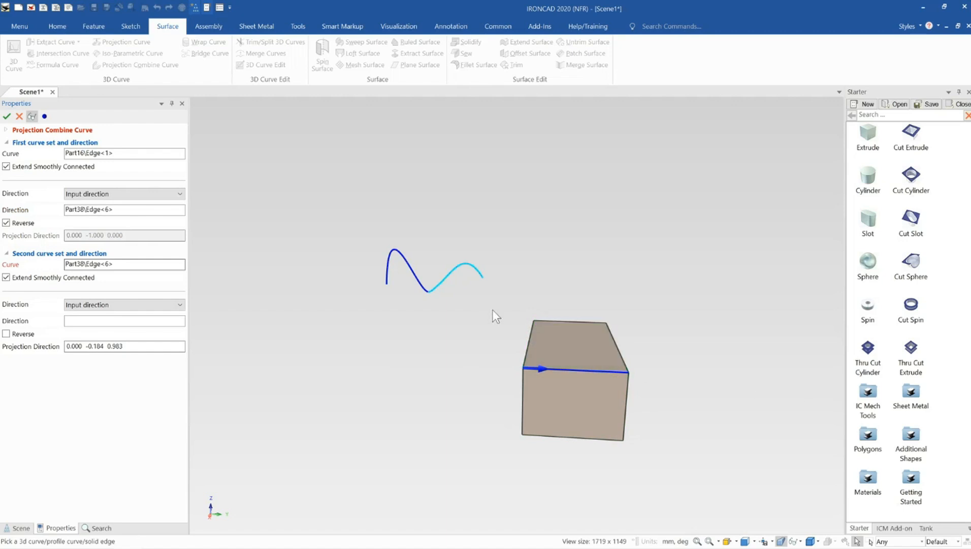
pyautogui.moveTo(492, 311); pyautogui.dragTo(522, 354, button='middle')
pyautogui.click(82, 209)
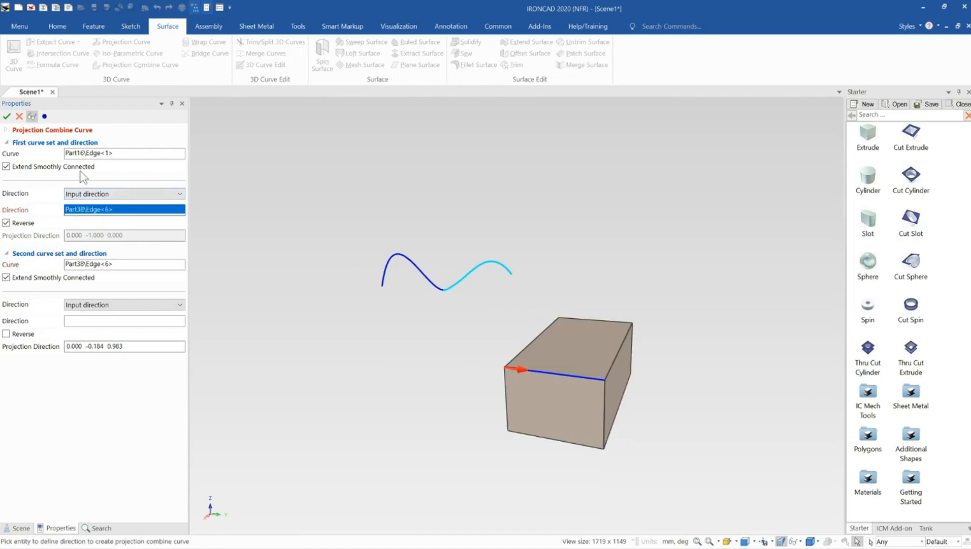
pyautogui.click(84, 155)
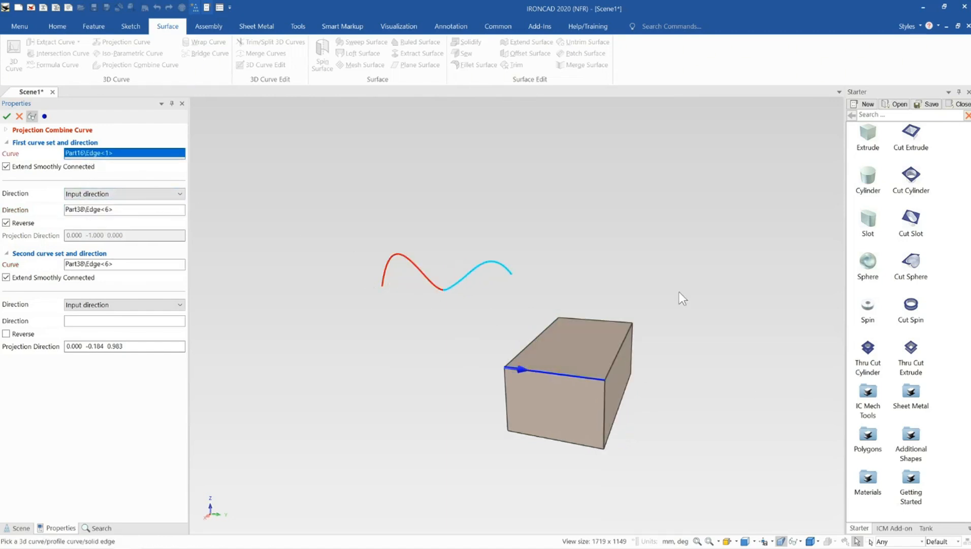
pyautogui.moveTo(596, 370); pyautogui.dragTo(653, 365, button='middle')
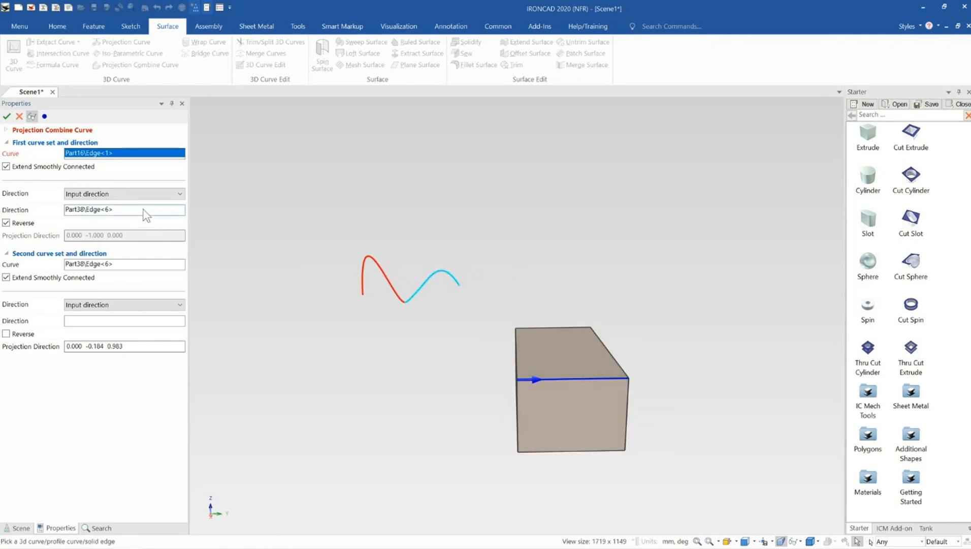
# - Replace the second curve with the block's long top edge on the side nearest the wavy curve
pyautogui.click(120, 270)
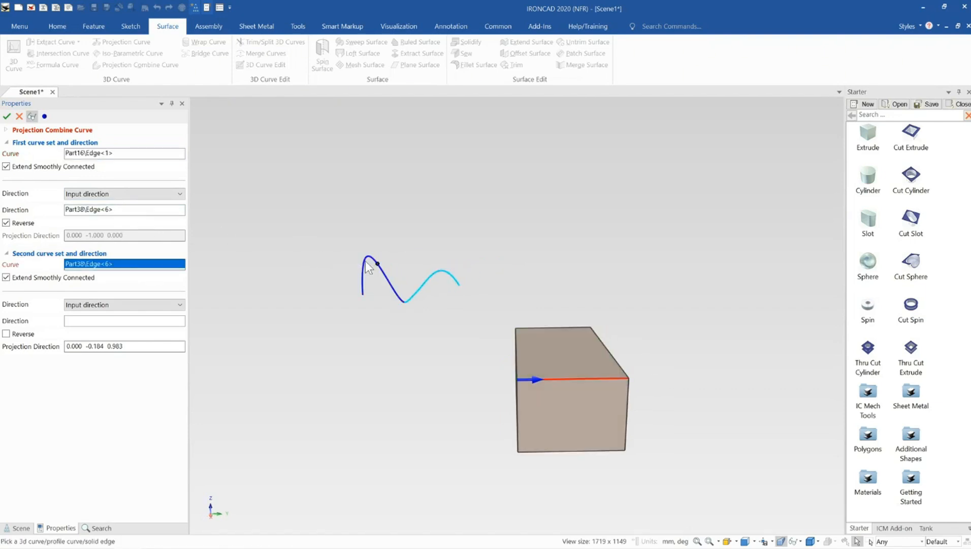
pyautogui.rightClick(90, 268)
pyautogui.click(100, 272)
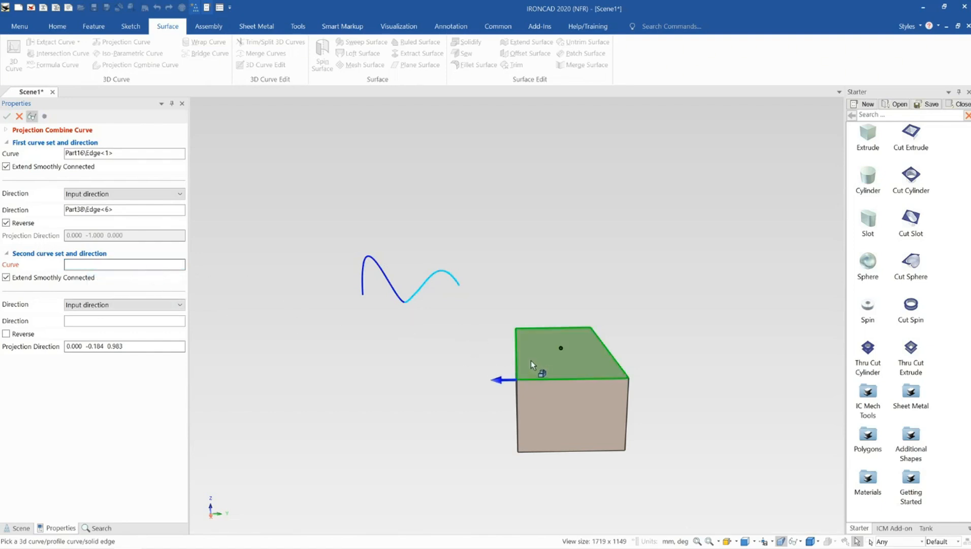
pyautogui.click(517, 373)
pyautogui.moveTo(540, 383); pyautogui.dragTo(498, 386, button='middle')
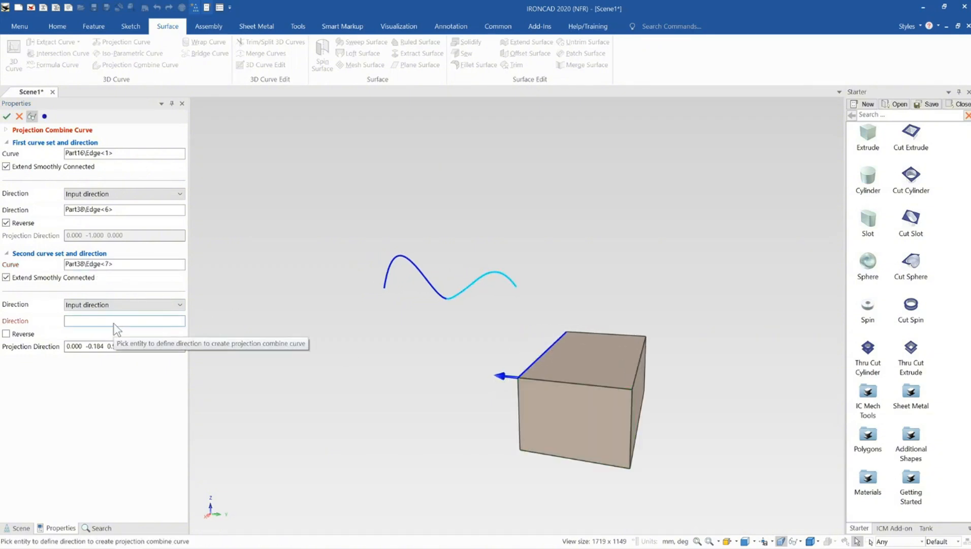
# - Set the second projection direction to the block's vertical edge pointing upward, and turn off Reverse for the first direction
pyautogui.click(518, 390)
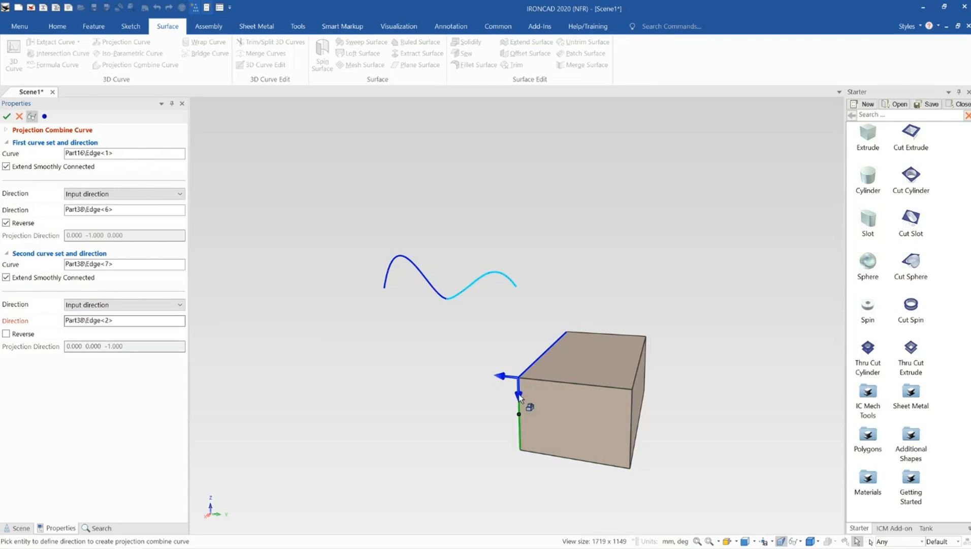
pyautogui.click(518, 391)
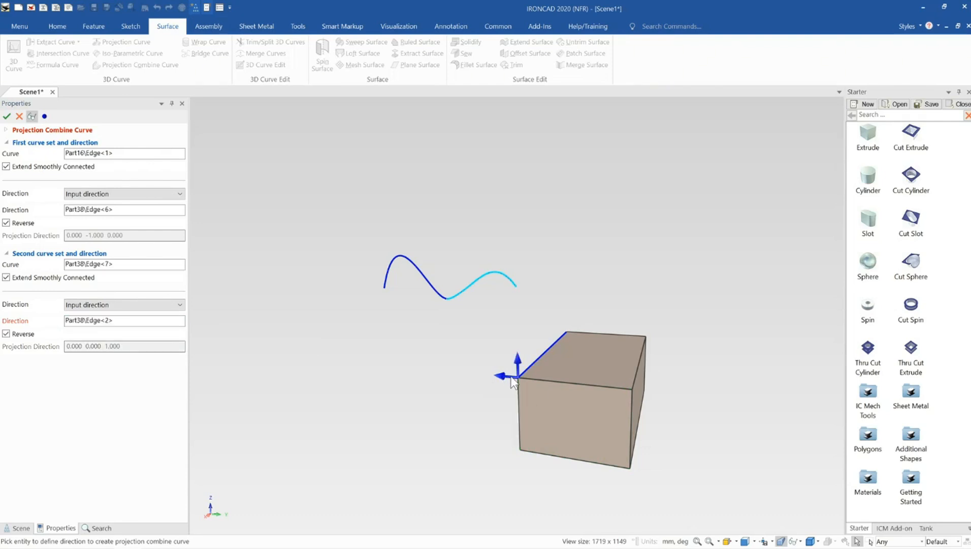
pyautogui.click(112, 211)
pyautogui.click(97, 213)
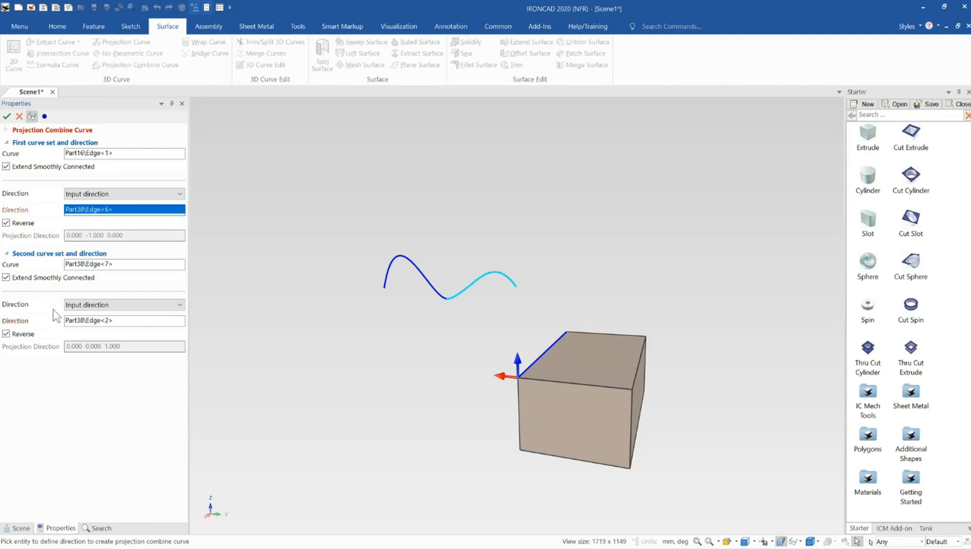
pyautogui.click(6, 223)
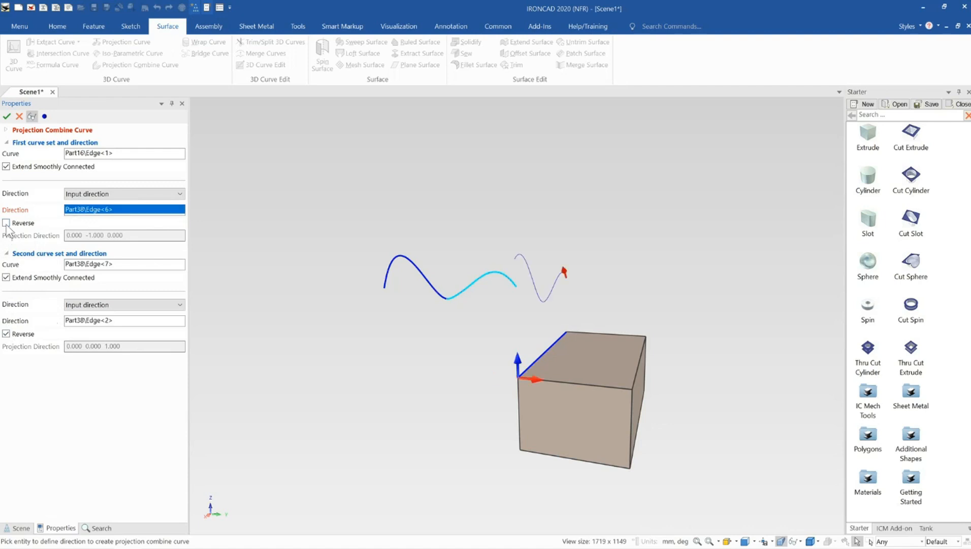
# - Accept the Projection Combine Curve settings to create the combined curve
pyautogui.moveTo(562, 419)
pyautogui.mouseDown(button='middle')
pyautogui.moveTo(580, 425)
pyautogui.moveTo(565, 406)
pyautogui.mouseUp(button='middle')
pyautogui.scroll(-1, 564, 405)
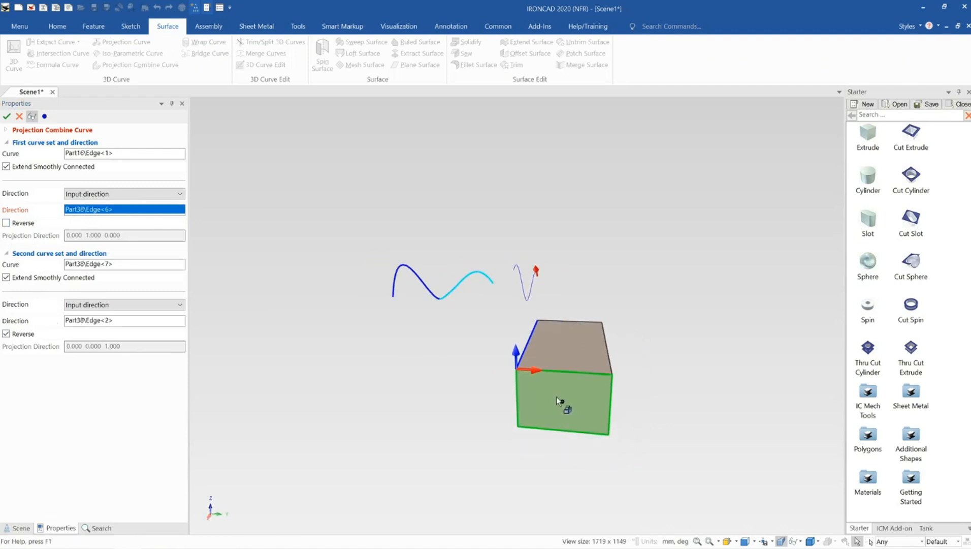
pyautogui.scroll(1, 564, 406)
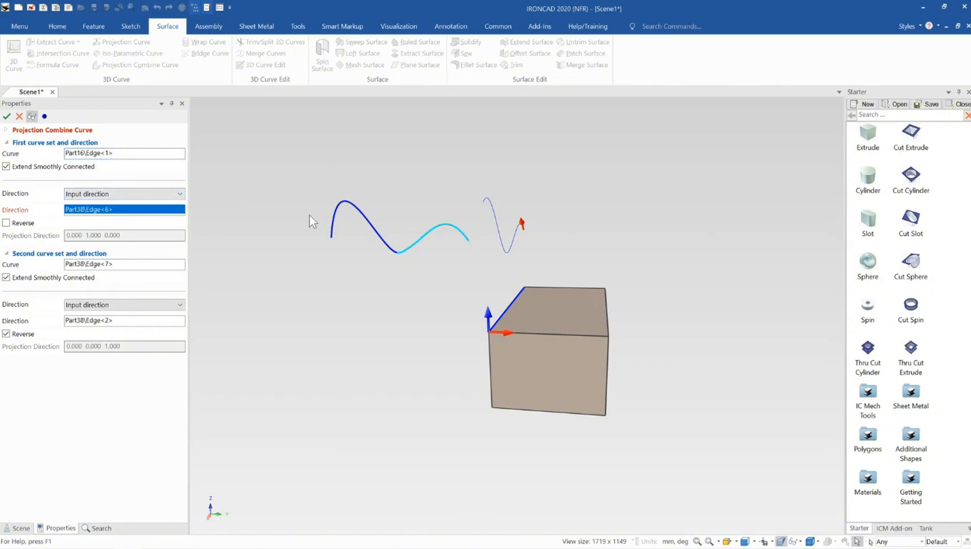
pyautogui.moveTo(511, 331); pyautogui.dragTo(427, 288, button='middle')
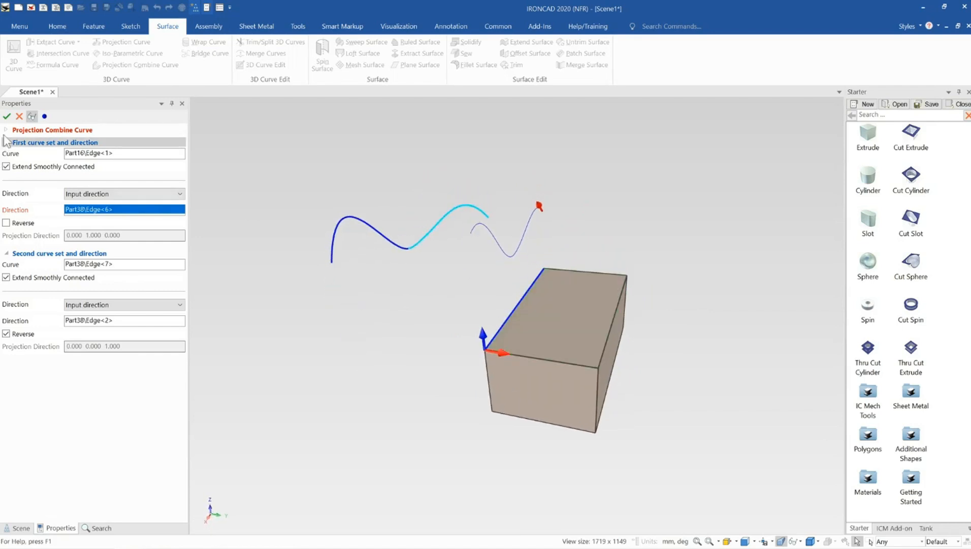
pyautogui.click(7, 119)
pyautogui.moveTo(557, 351); pyautogui.dragTo(590, 336, button='middle')
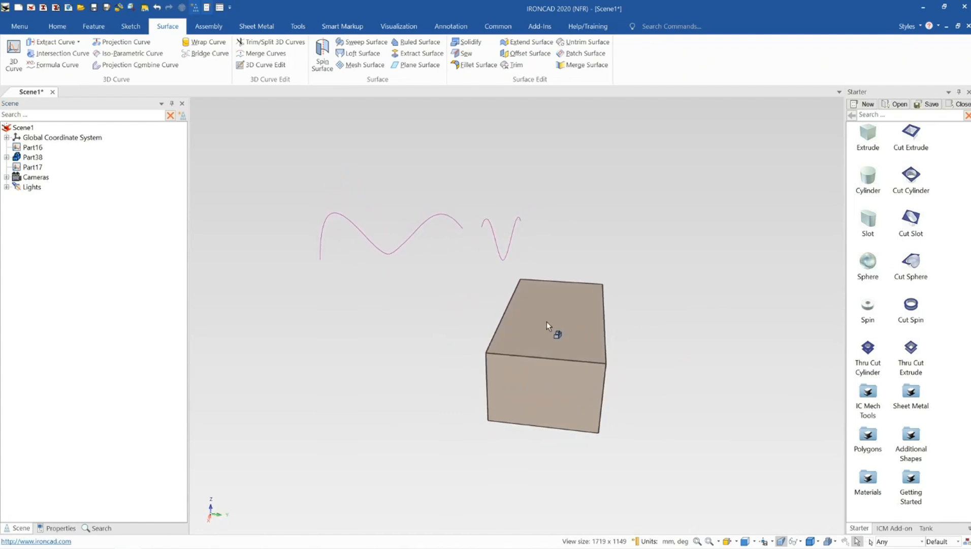
# - Delete the newly created combined curve
pyautogui.click(506, 258)
pyautogui.press('Delete')
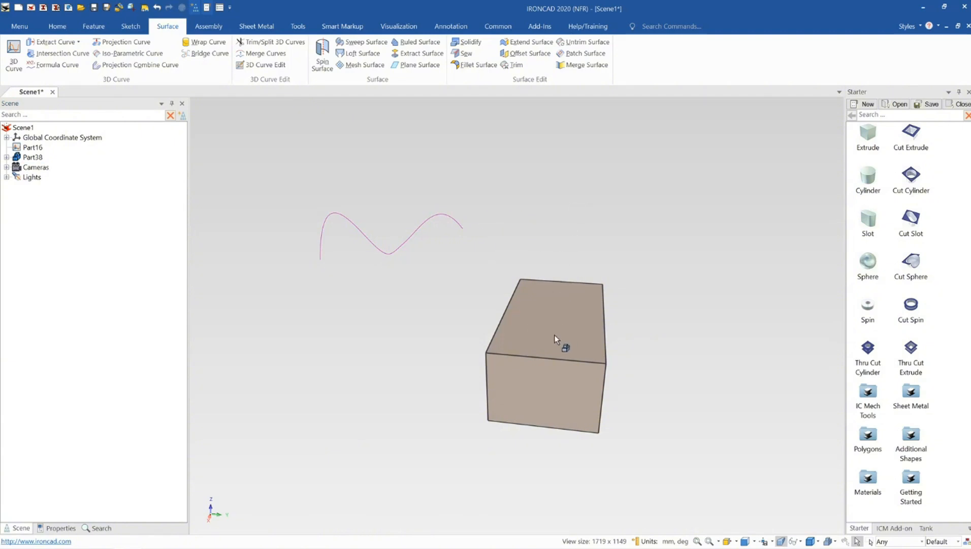
pyautogui.moveTo(550, 350)
pyautogui.mouseDown(button='middle')
pyautogui.moveTo(535, 334)
pyautogui.moveTo(581, 388)
pyautogui.moveTo(555, 347)
pyautogui.moveTo(530, 330)
pyautogui.mouseUp(button='middle')
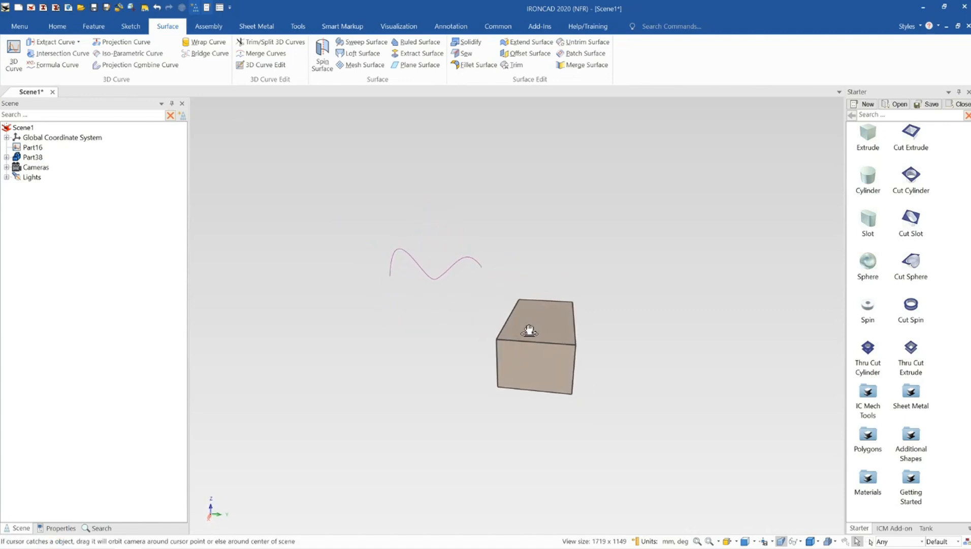
# - Start a 3D curve and draw a four-point wavy spline across the block's long side face
pyautogui.click(13, 51)
pyautogui.moveTo(566, 338); pyautogui.dragTo(482, 319, button='middle')
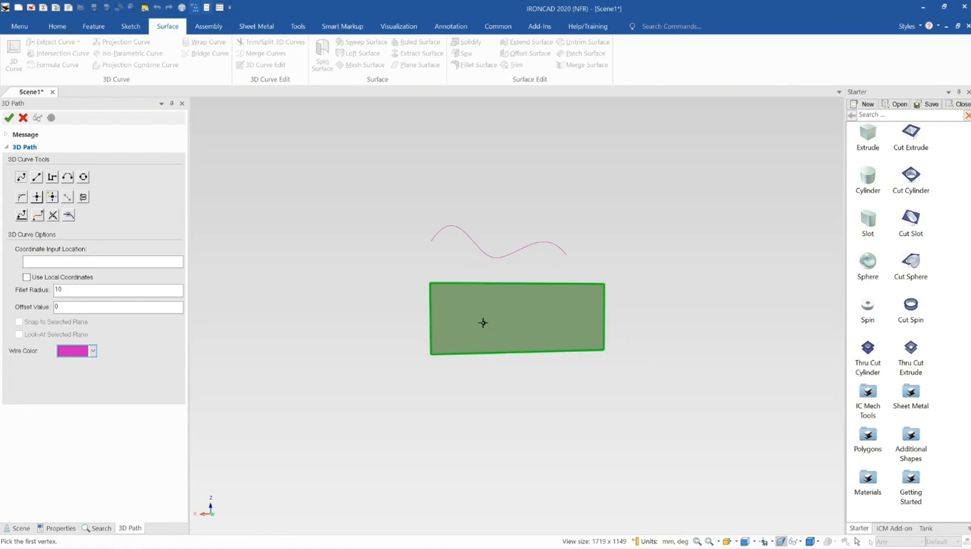
pyautogui.moveTo(484, 322); pyautogui.dragTo(473, 340, button='middle')
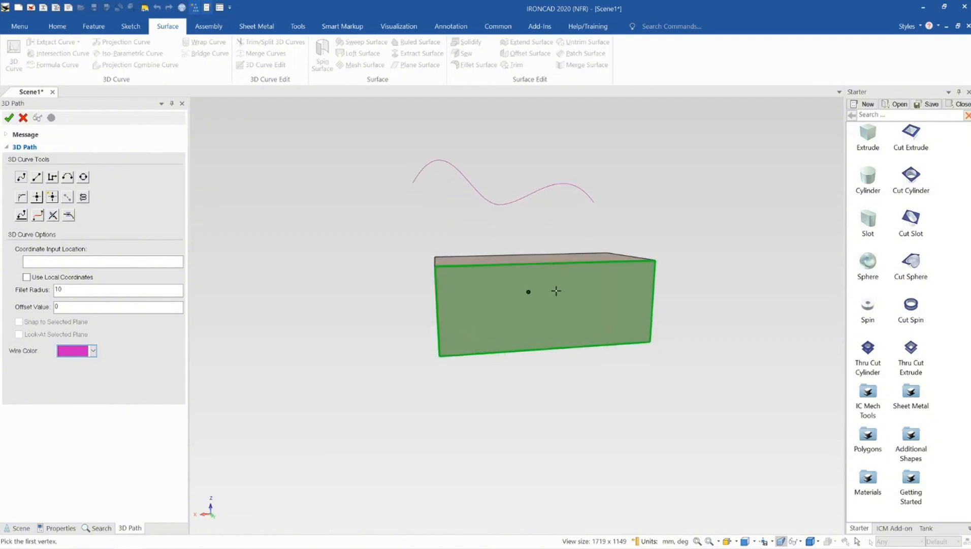
pyautogui.click(456, 340)
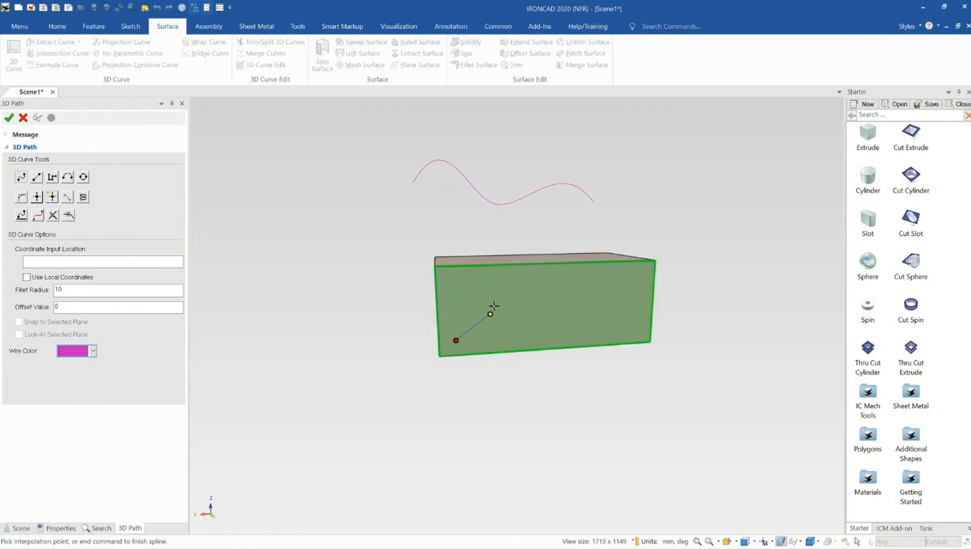
pyautogui.click(499, 289)
pyautogui.click(578, 308)
pyautogui.click(646, 269)
pyautogui.press('Escape')
# - Pull the spline's third point about 8.5 mm outward from the block's side face
pyautogui.moveTo(594, 325); pyautogui.dragTo(626, 319, button='middle')
pyautogui.moveTo(524, 336); pyautogui.dragTo(503, 355, button='middle')
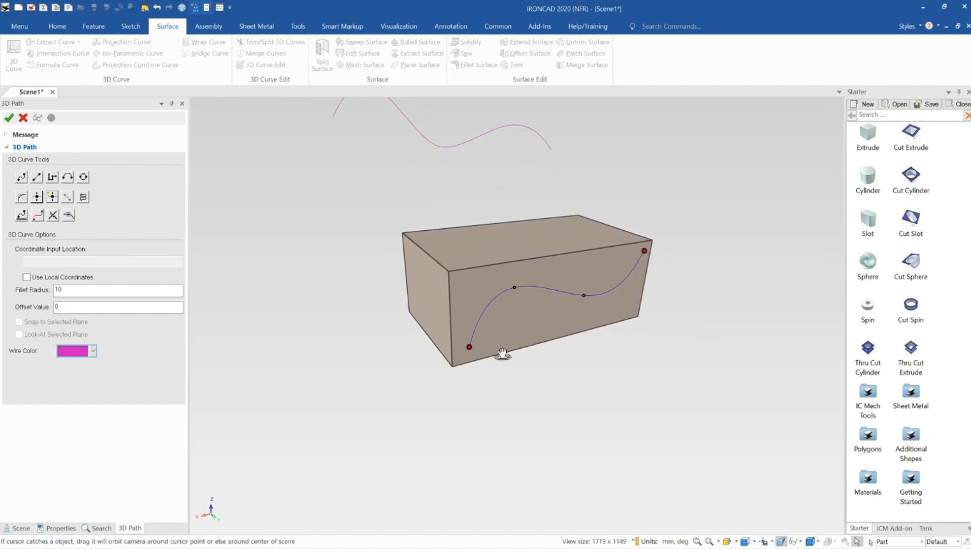
pyautogui.click(584, 294)
pyautogui.scroll(-2, 605, 317)
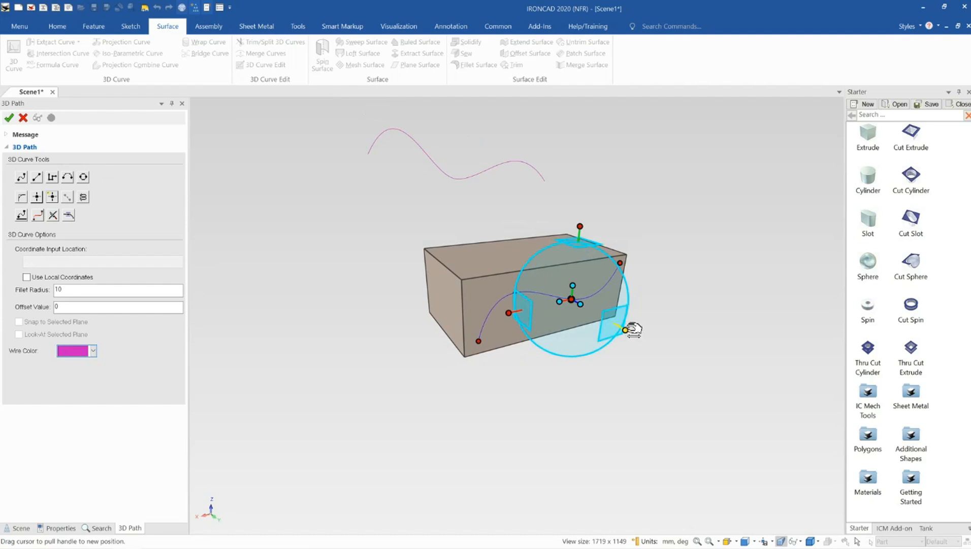
pyautogui.moveTo(630, 329); pyautogui.dragTo(644, 340)
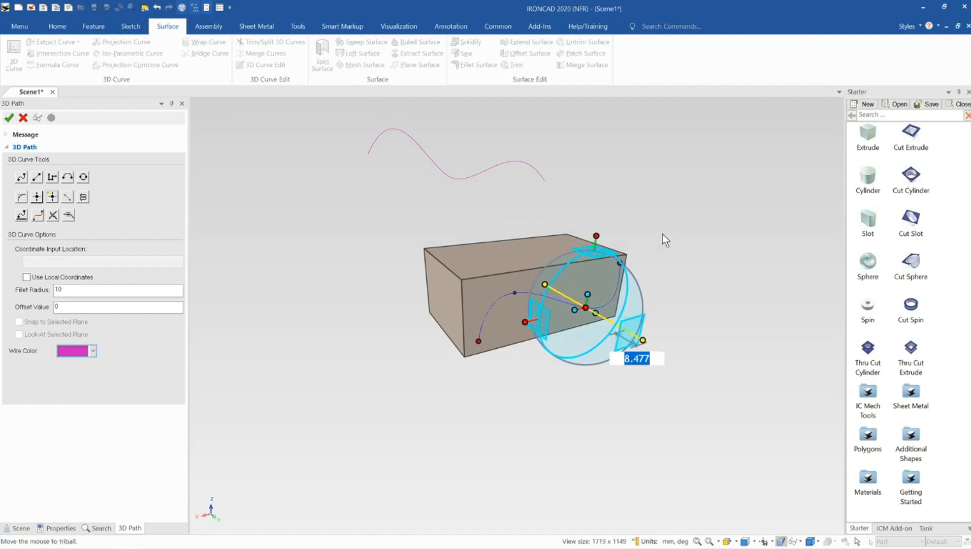
# - Push the spline's lower endpoint inward, behind the block's side face
pyautogui.moveTo(518, 315); pyautogui.dragTo(500, 347, button='middle')
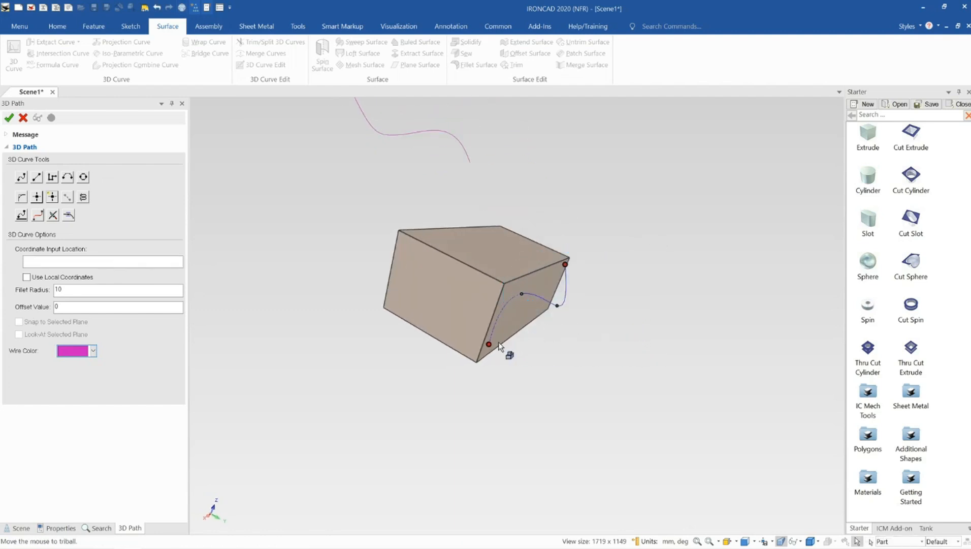
pyautogui.click(491, 344)
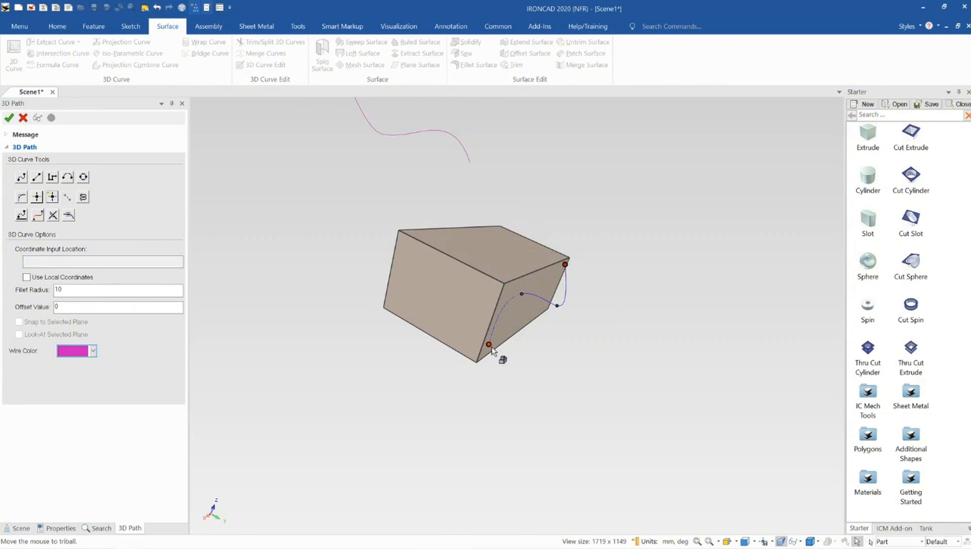
pyautogui.click(491, 346)
pyautogui.moveTo(552, 380); pyautogui.dragTo(512, 358)
pyautogui.click(564, 369)
# - Move the spline's third point upward and finish the 3D curve
pyautogui.moveTo(496, 301); pyautogui.dragTo(431, 310, button='middle')
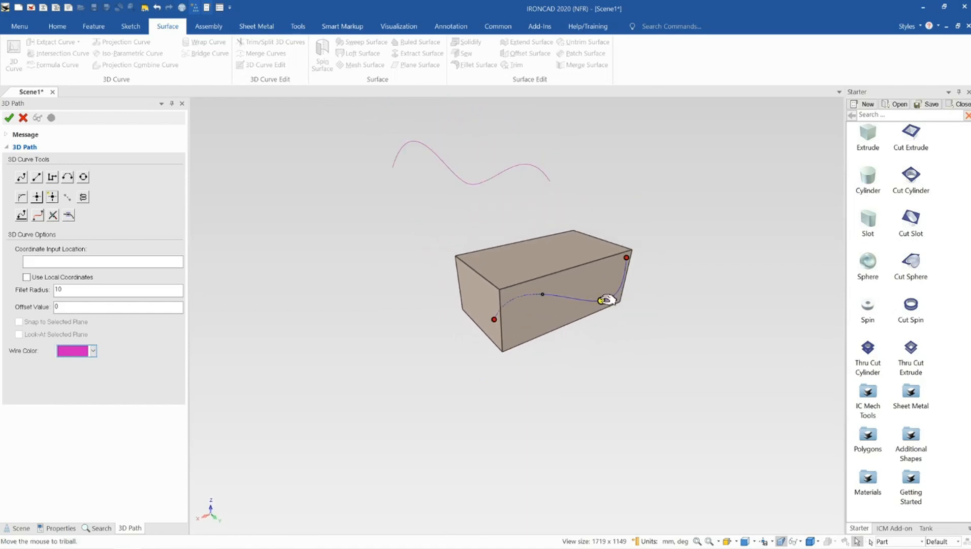
pyautogui.moveTo(608, 300); pyautogui.dragTo(599, 279)
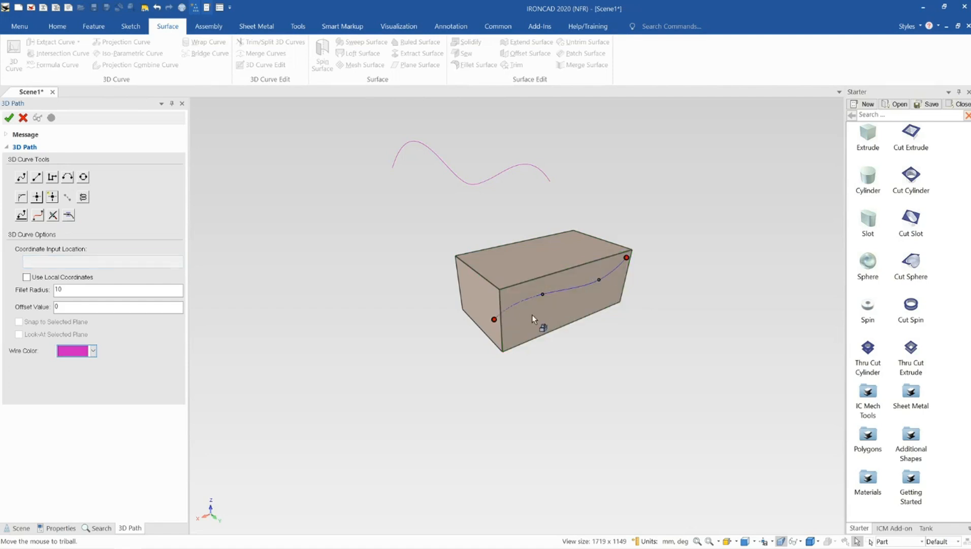
pyautogui.moveTo(533, 315); pyautogui.dragTo(524, 295, button='middle')
pyautogui.click(9, 117)
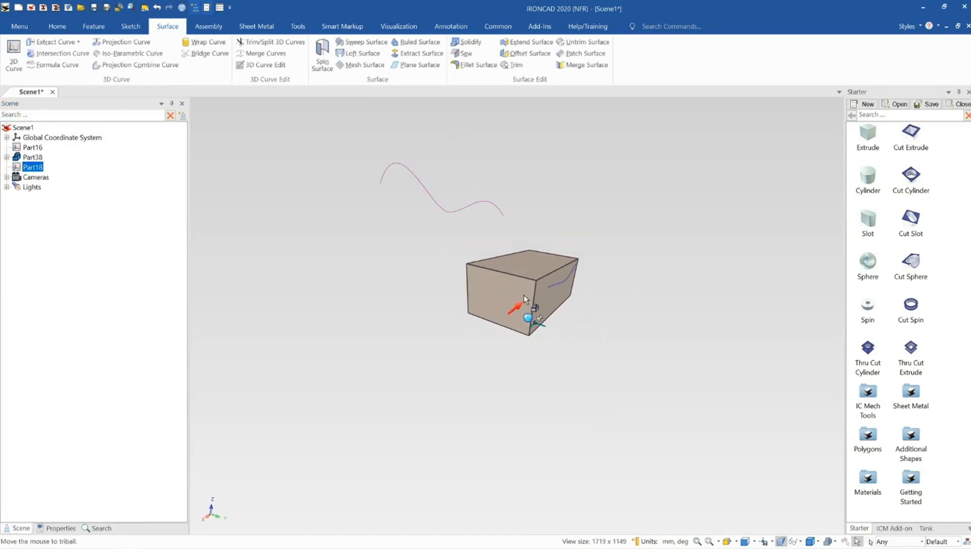
# - Move the block with the TriBall to the far side of the wavy curve, clear of both 3D curves
pyautogui.click(523, 270)
pyautogui.press('F10')
pyautogui.moveTo(509, 319); pyautogui.dragTo(395, 300)
pyautogui.press('F10')
pyautogui.click(515, 332)
pyautogui.moveTo(390, 244); pyautogui.dragTo(506, 293, button='middle')
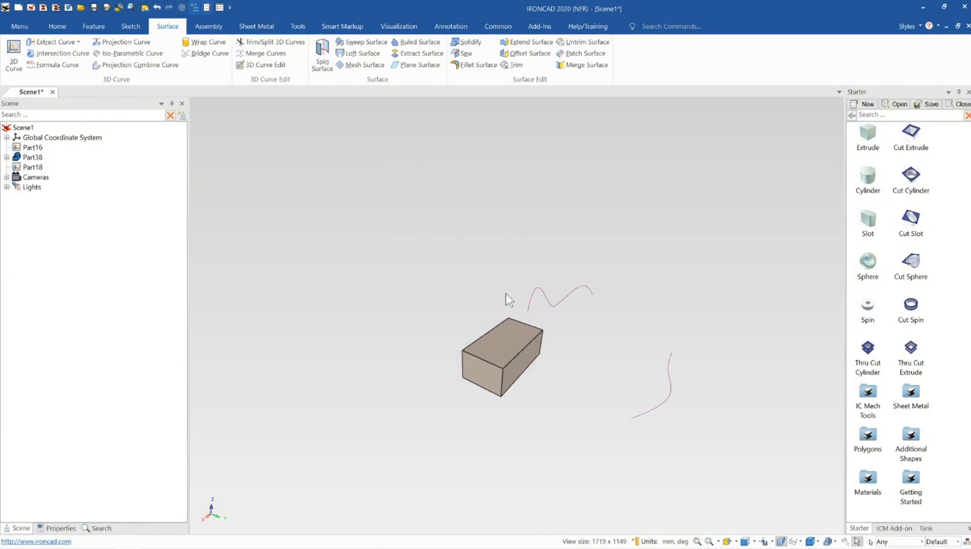
pyautogui.moveTo(664, 356); pyautogui.dragTo(474, 370, button='middle')
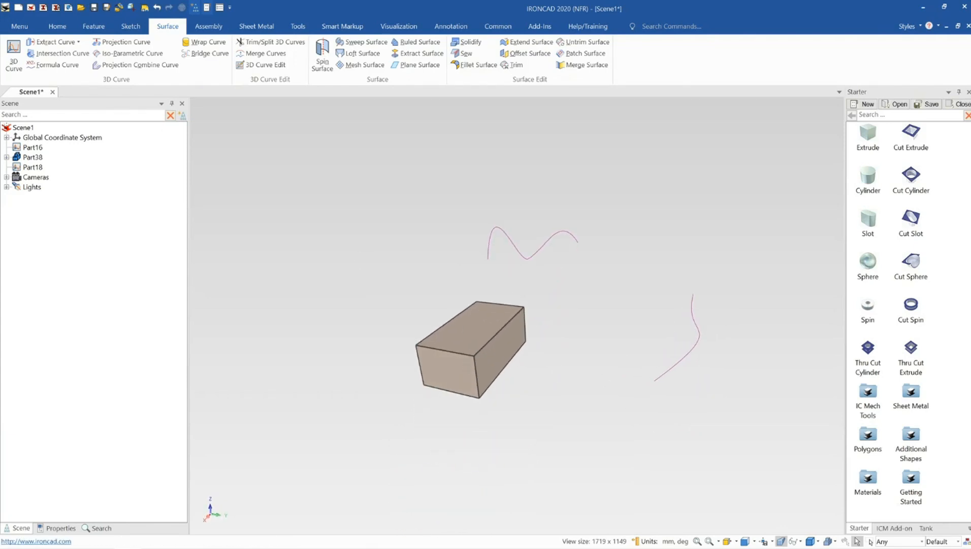
# - Start a Projection Combine Curve with the wavy 3D curve as the first curve and the other 3D curve as the second
pyautogui.click(147, 67)
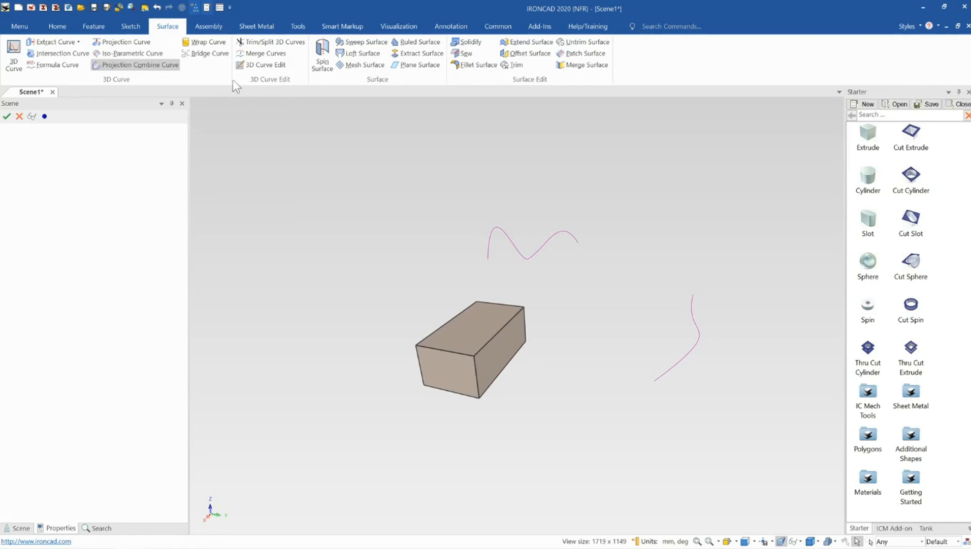
pyautogui.click(520, 253)
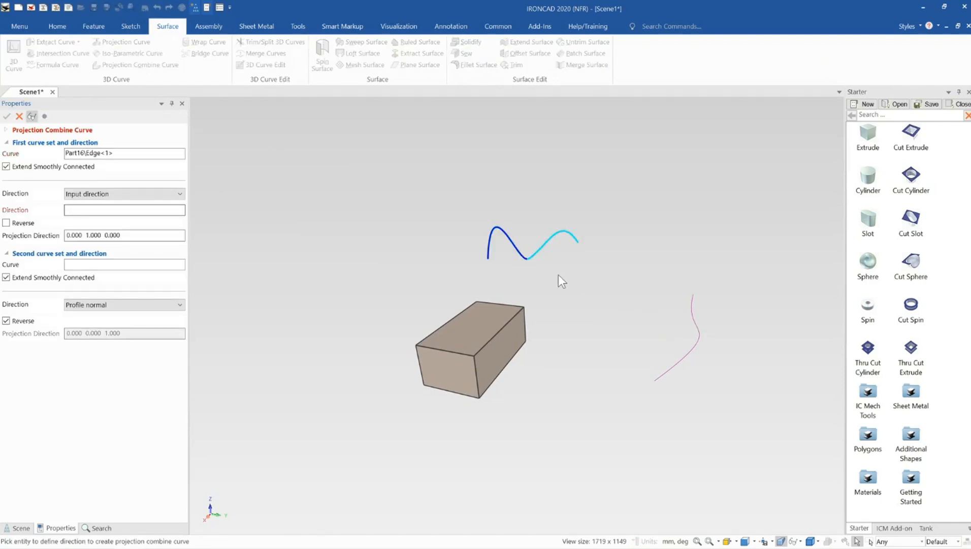
pyautogui.click(119, 264)
pyautogui.click(681, 359)
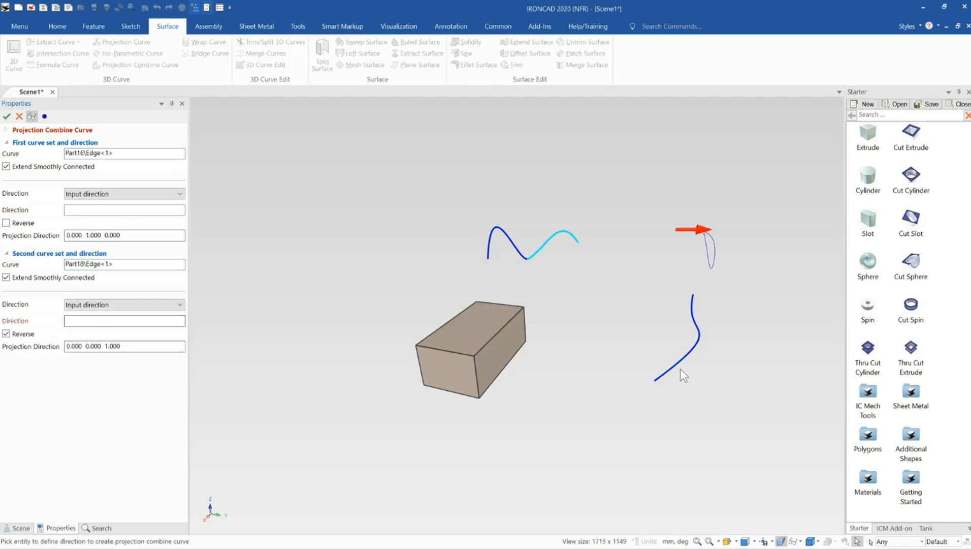
# - Set the first curve's projection direction along the block's near vertical edge
pyautogui.moveTo(679, 368); pyautogui.dragTo(591, 292, button='middle')
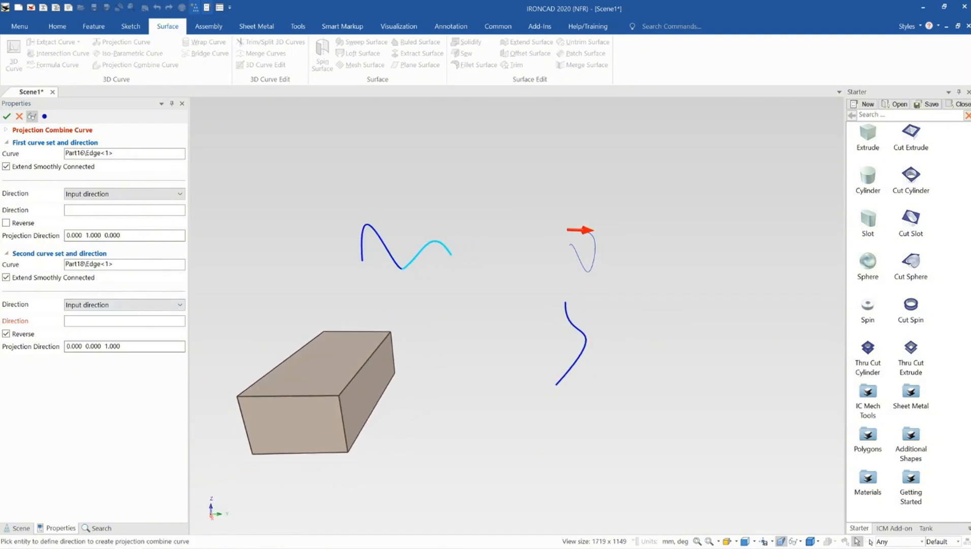
pyautogui.moveTo(520, 349); pyautogui.dragTo(560, 375, button='middle')
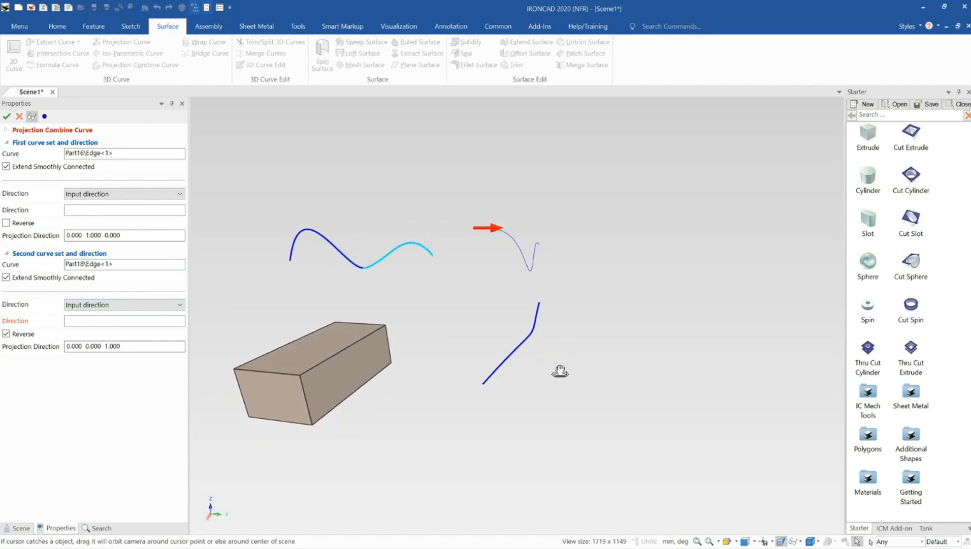
pyautogui.moveTo(507, 357); pyautogui.dragTo(516, 280, button='middle')
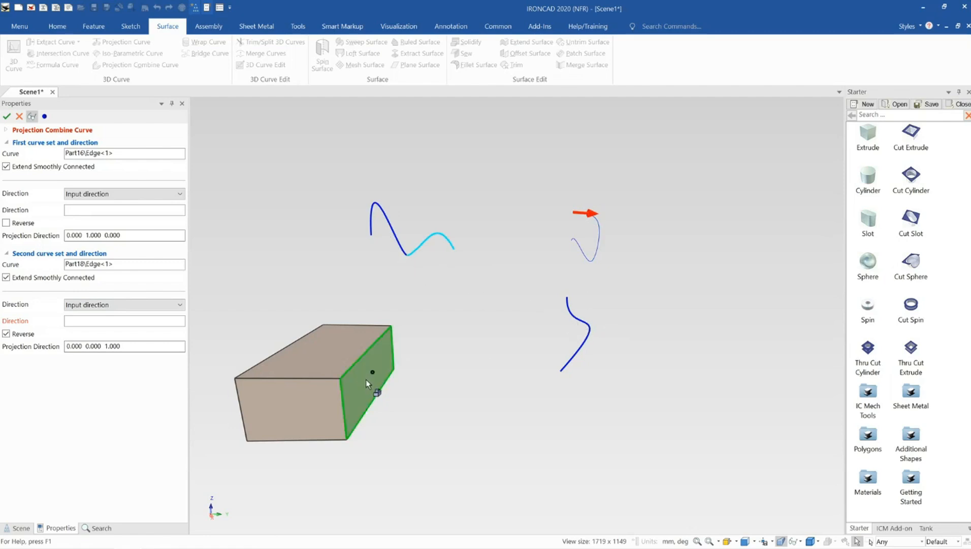
pyautogui.moveTo(339, 364); pyautogui.dragTo(342, 387, button='middle')
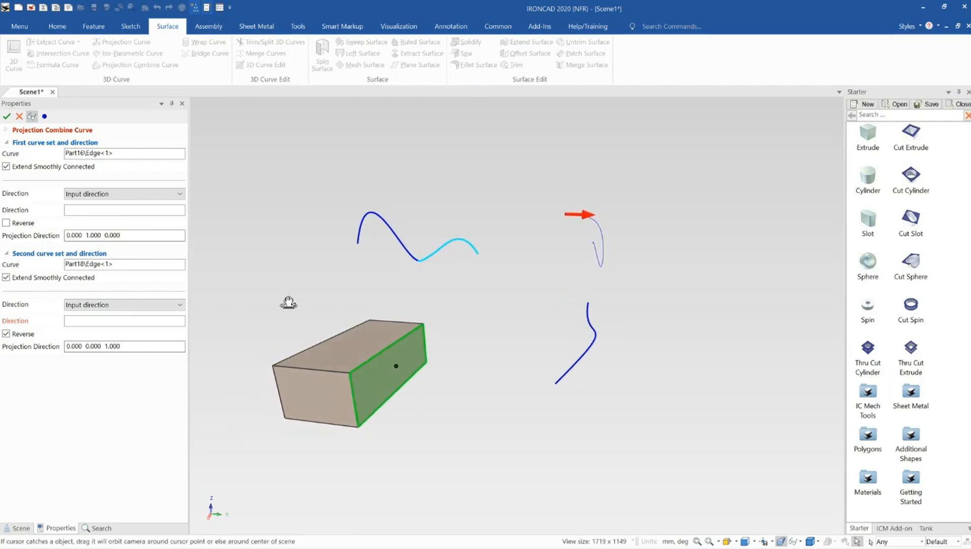
pyautogui.click(101, 211)
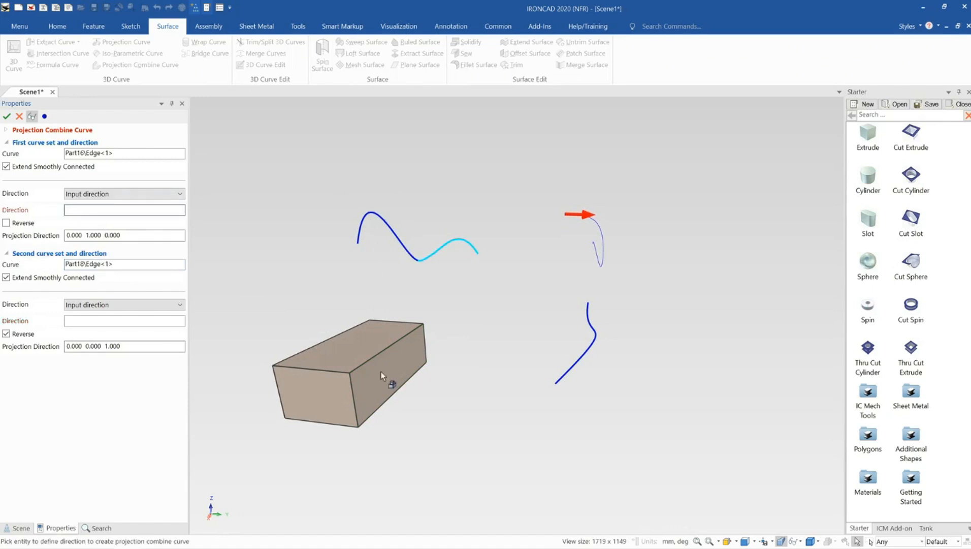
pyautogui.click(349, 379)
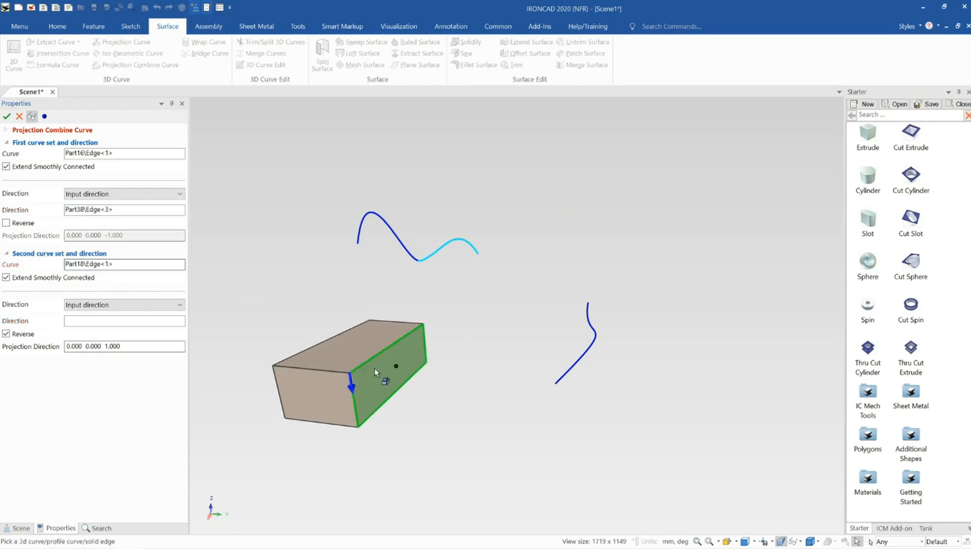
pyautogui.moveTo(393, 341); pyautogui.dragTo(407, 342, button='middle')
# - Highlight each selected curve to check it, and set the second curve's projection direction along the short top edge of the block's end face
pyautogui.click(113, 153)
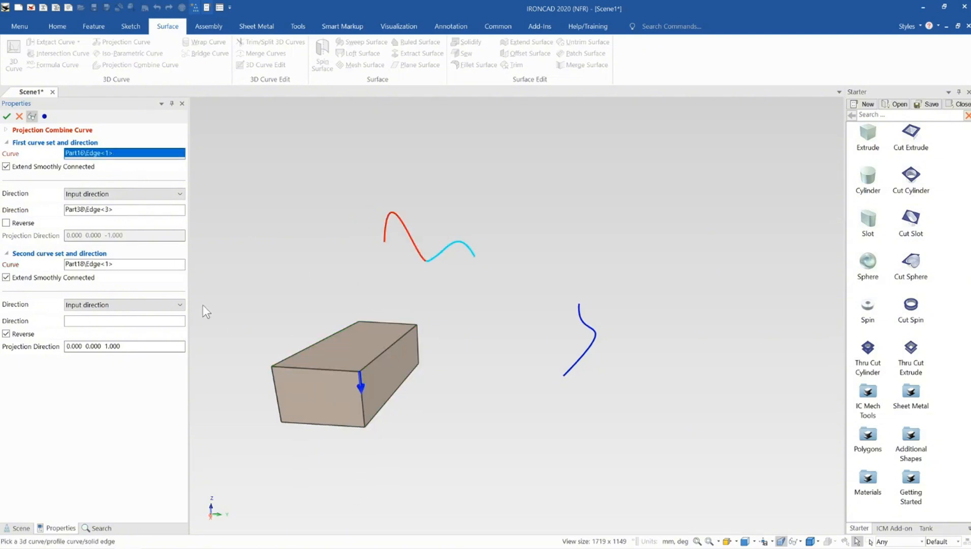
pyautogui.click(107, 265)
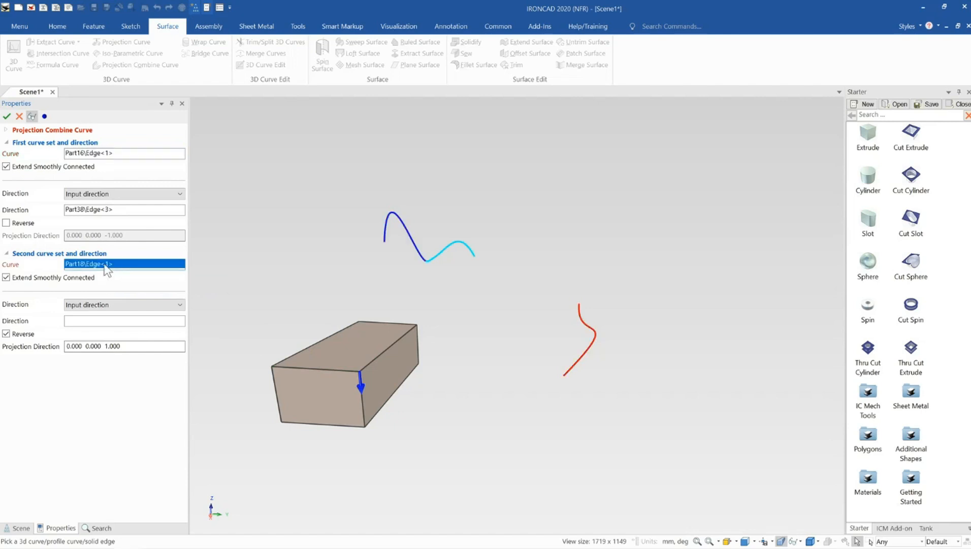
pyautogui.click(125, 321)
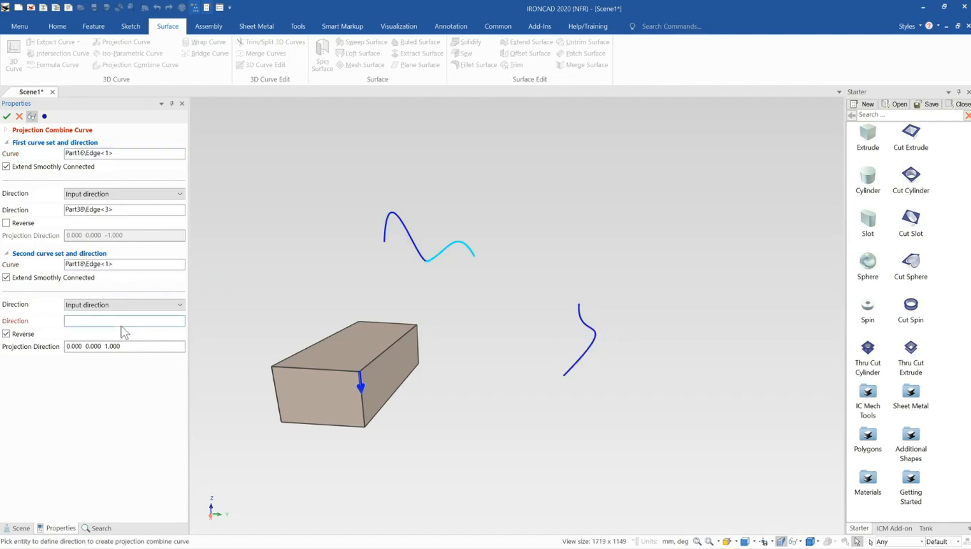
pyautogui.click(281, 365)
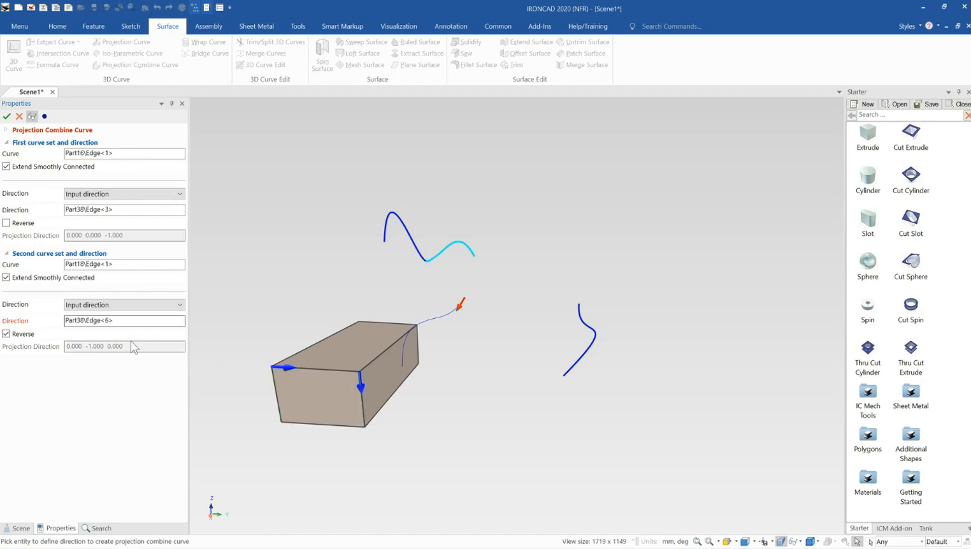
# - Toggle the reversal of the second projection direction to compare both results, leaving Reverse turned off
pyautogui.moveTo(301, 360); pyautogui.dragTo(419, 351, button='middle')
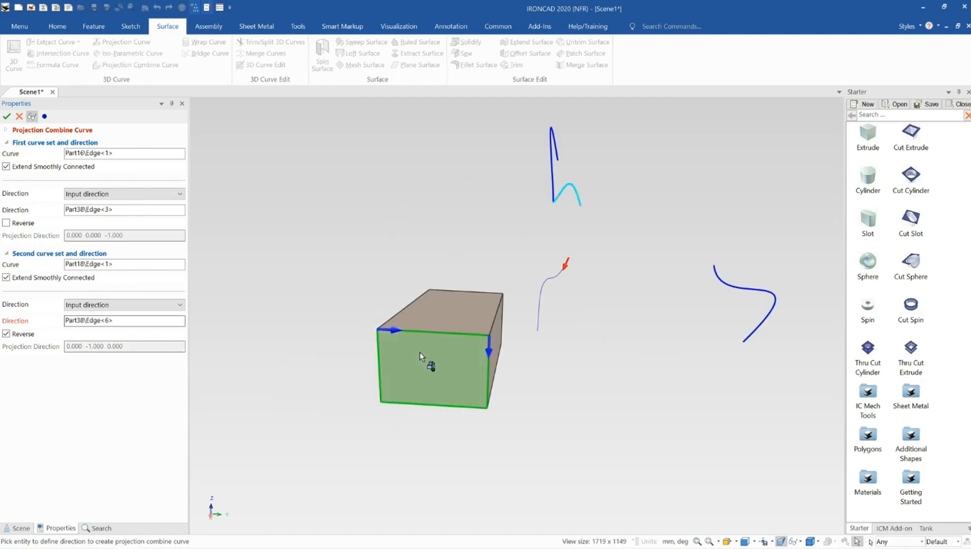
pyautogui.click(6, 334)
pyautogui.click(7, 334)
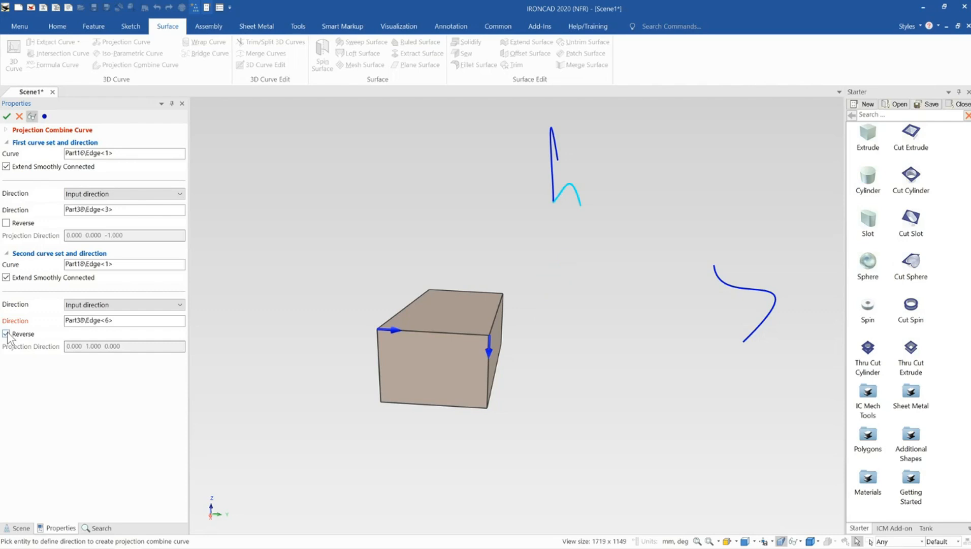
pyautogui.click(7, 334)
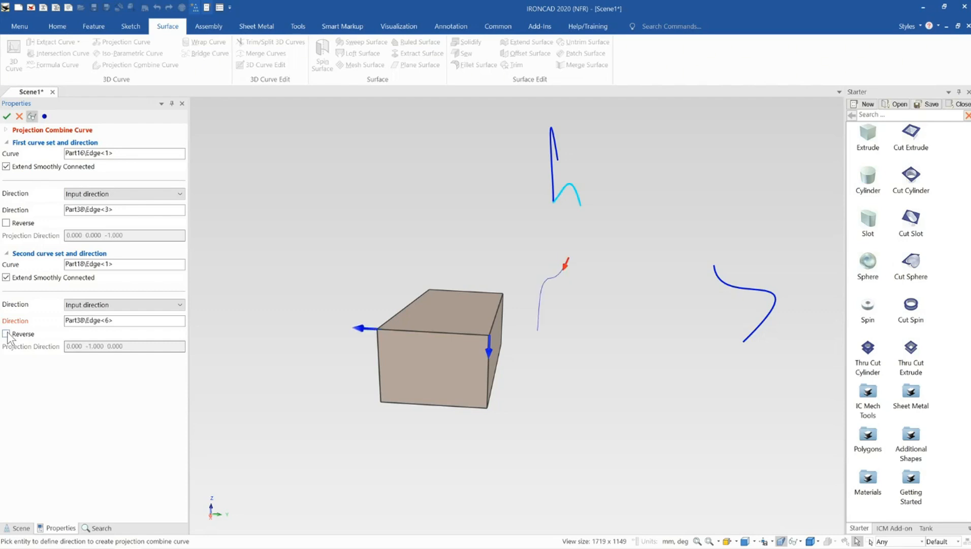
# - Inspect the previewed curve against both source curves from several angles and create the projection combine curve
pyautogui.moveTo(530, 321); pyautogui.dragTo(735, 337, button='middle')
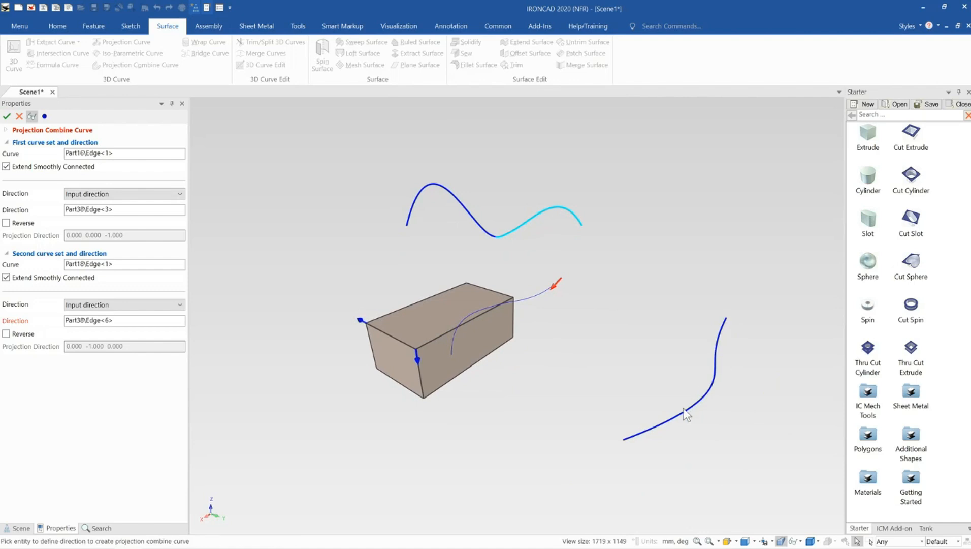
pyautogui.moveTo(685, 412); pyautogui.dragTo(730, 392, button='middle')
pyautogui.moveTo(466, 357); pyautogui.dragTo(520, 399, button='middle')
pyautogui.scroll(-5, 519, 398)
pyautogui.moveTo(505, 356); pyautogui.dragTo(480, 318, button='middle')
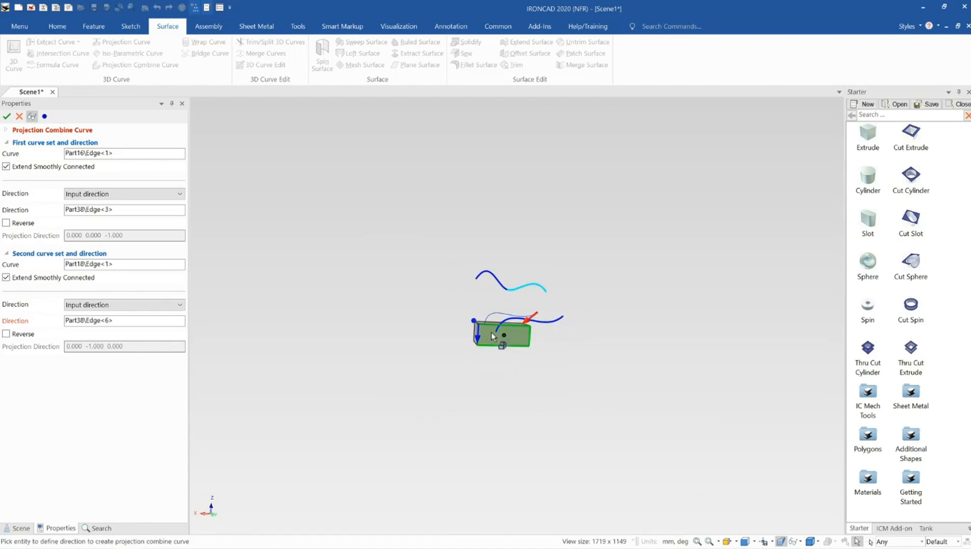
pyautogui.moveTo(491, 335); pyautogui.dragTo(438, 375, button='middle')
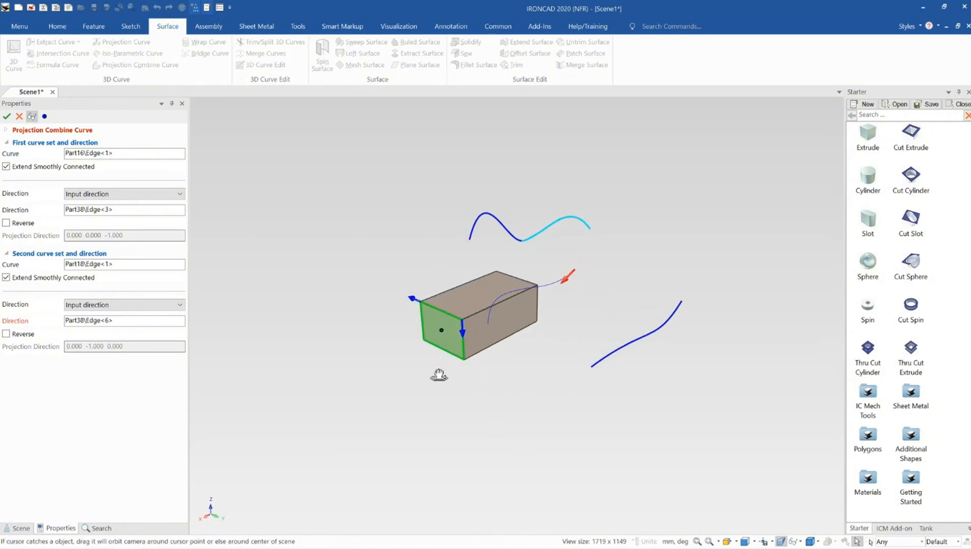
pyautogui.click(6, 116)
pyautogui.scroll(3, 513, 305)
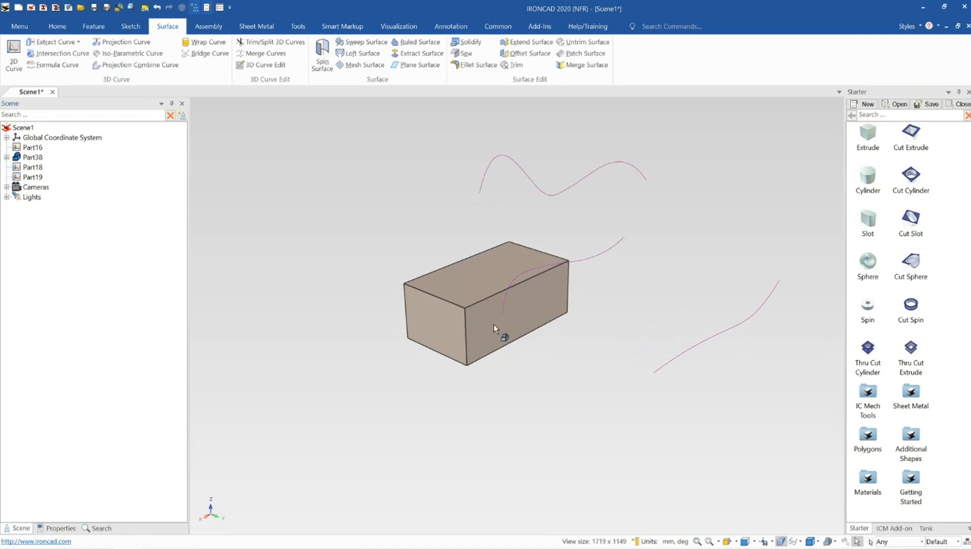
pyautogui.moveTo(494, 324)
pyautogui.mouseDown(button='middle')
pyautogui.moveTo(611, 322)
pyautogui.moveTo(498, 305)
pyautogui.moveTo(365, 310)
pyautogui.moveTo(614, 341)
pyautogui.moveTo(497, 328)
pyautogui.mouseUp(button='middle')
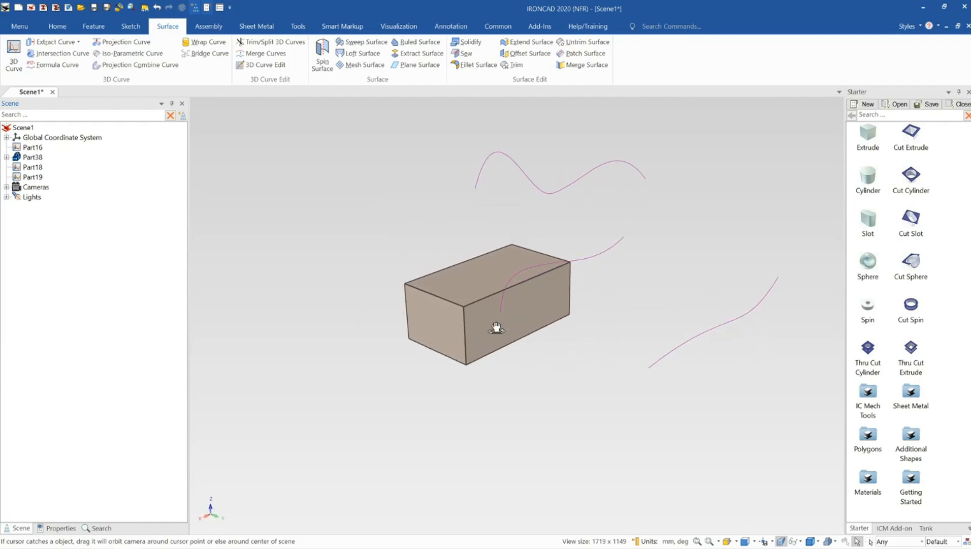